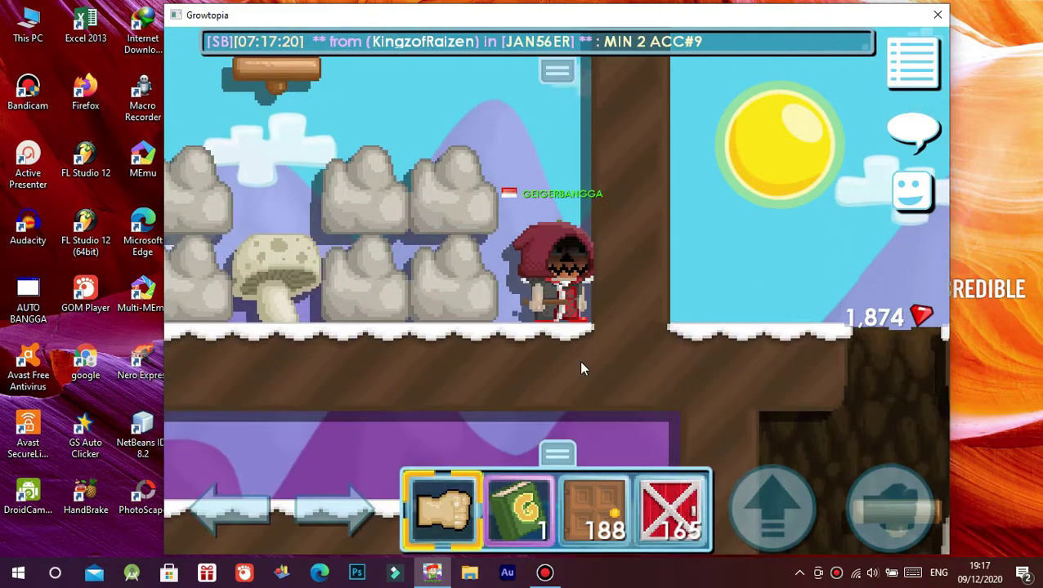
Step: Move the character from the snowy ledge up and across the farm's wooden platforms above the rock rows
{"action": "key", "text": "Up"}
{"action": "key", "text": "Left"}
{"action": "key", "text": "Left"}
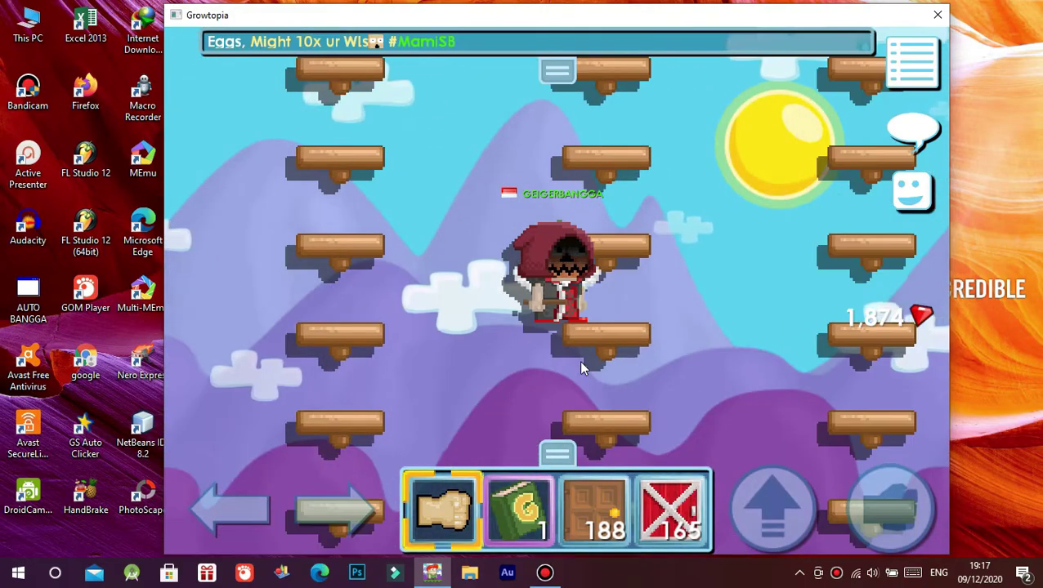
{"action": "key", "text": "Right"}
{"action": "key", "text": "Up"}
{"action": "key", "text": "Left"}
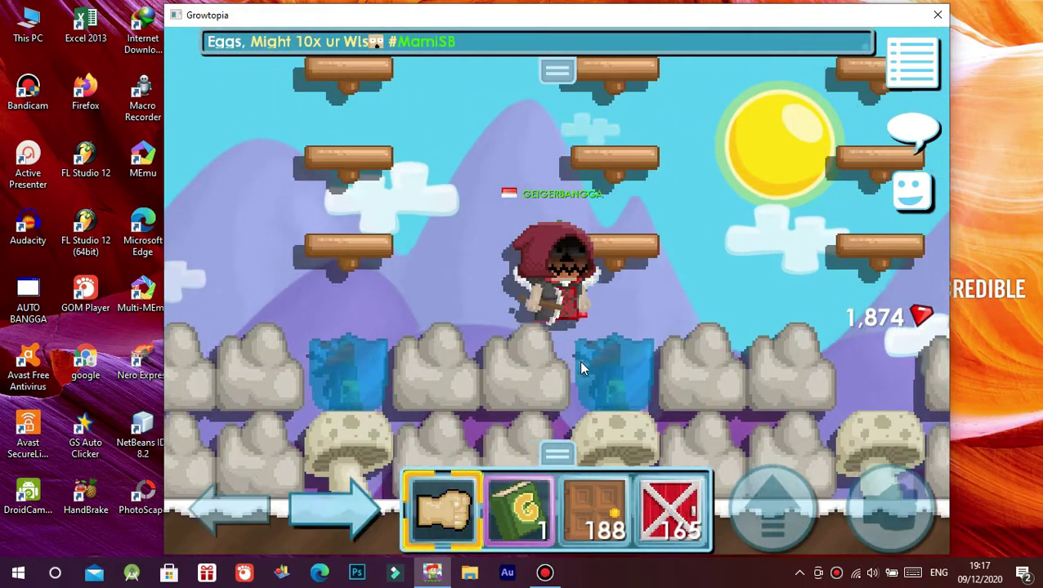
{"action": "key", "text": "Up"}
{"action": "key", "text": "Left"}
{"action": "key", "text": "Right"}
{"action": "key", "text": "Up"}
{"action": "key", "text": "Right"}
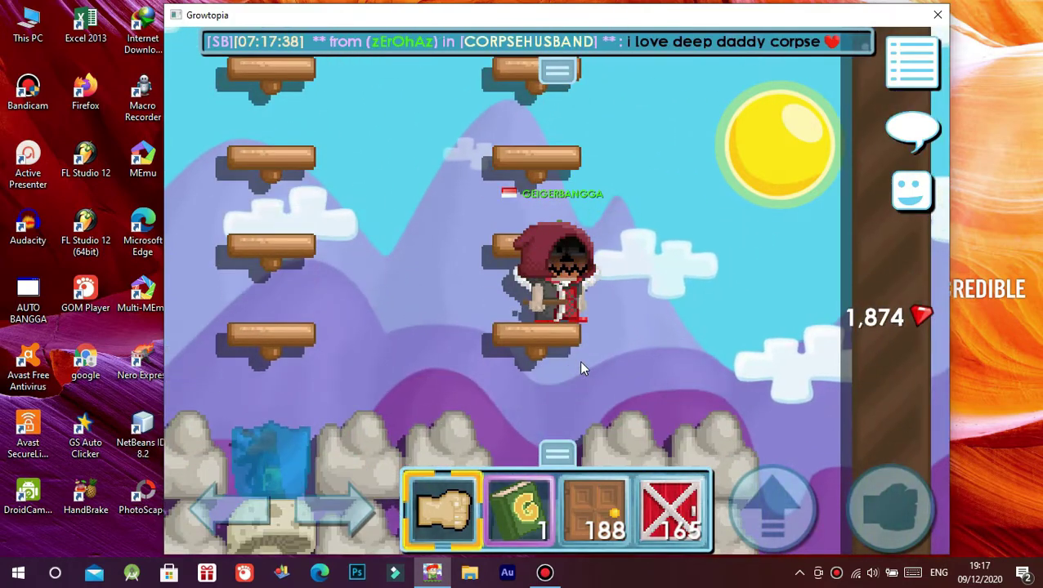
Step: Bring the character back across the platforms to the door beside the "AUTO BREAK NO MP #PART1" sign
{"action": "key", "text": "Left"}
{"action": "key", "text": "Up"}
{"action": "key", "text": "Right"}
{"action": "key", "text": "Left"}
{"action": "key", "text": "Up"}
{"action": "key", "text": "Left"}
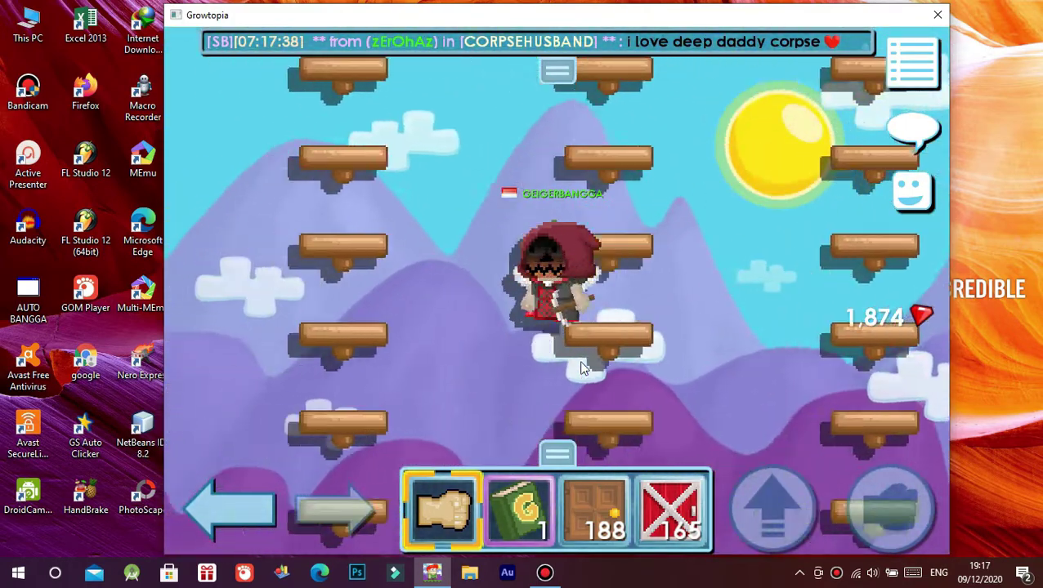
{"action": "key", "text": "Left"}
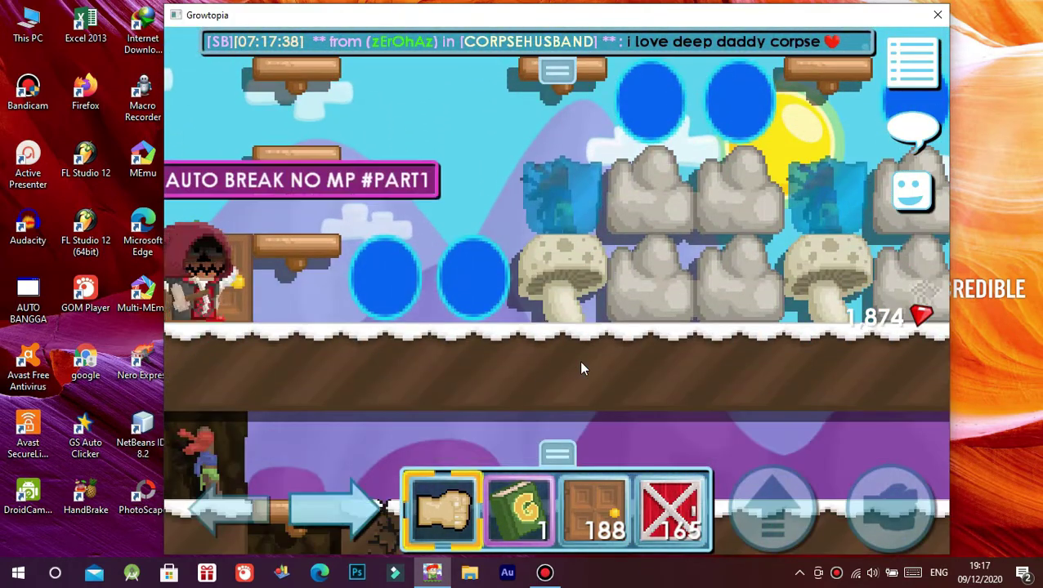
{"action": "key", "text": "Up"}
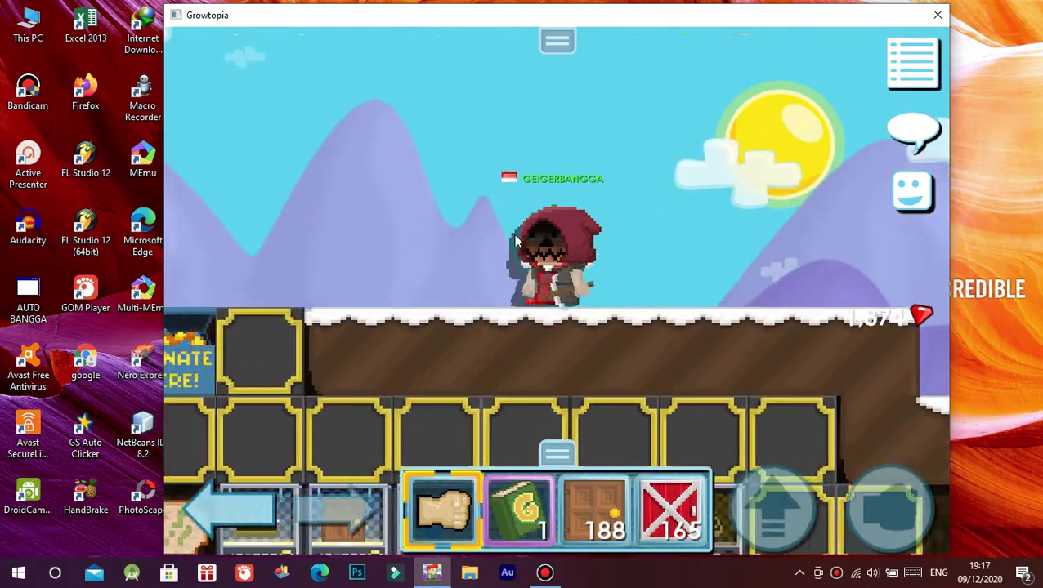
{"action": "key", "text": "Left"}
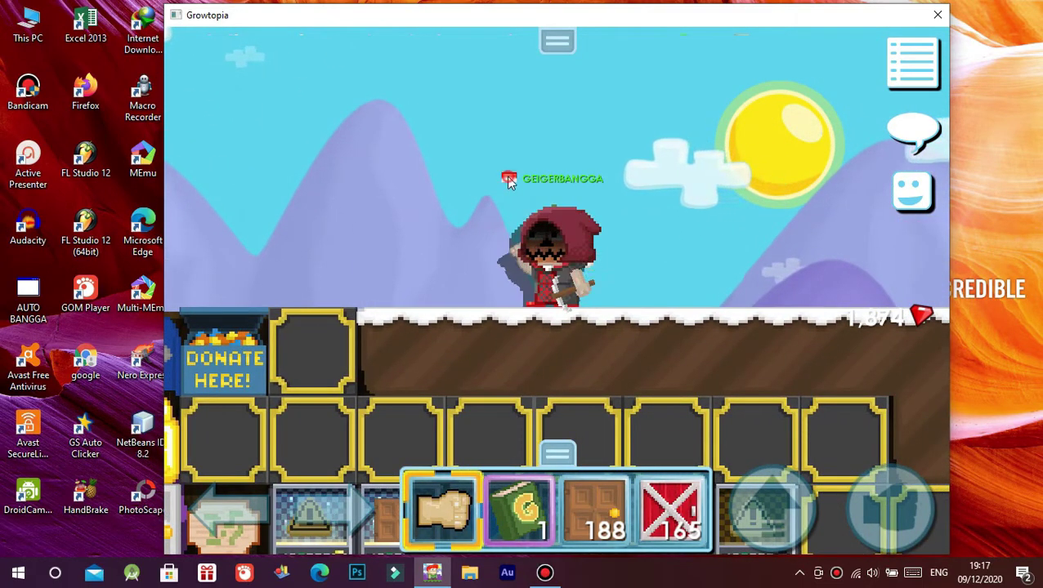
{"action": "key", "text": "space"}
{"action": "key", "text": "Right"}
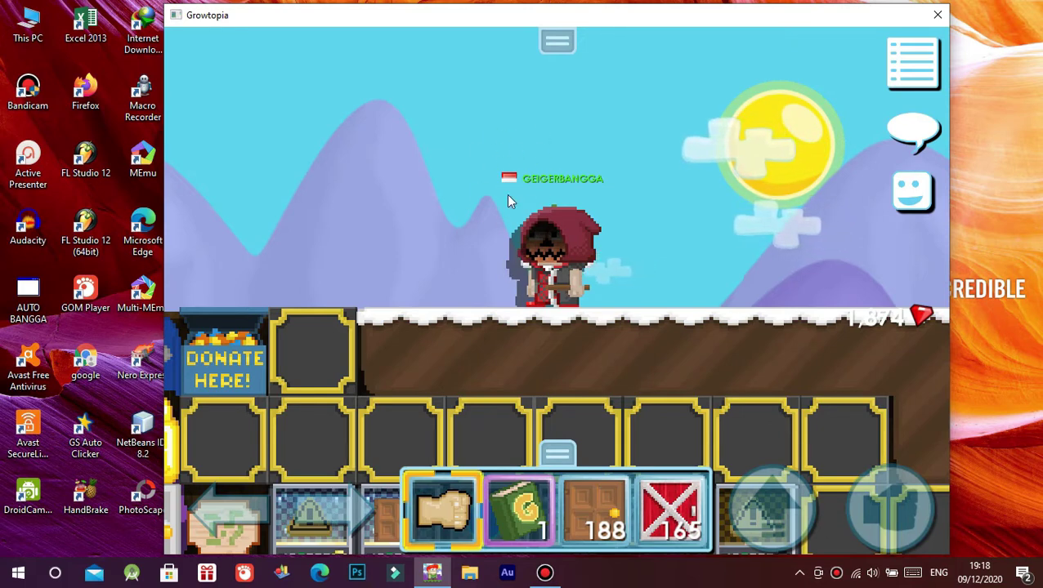
{"action": "key", "text": "Right"}
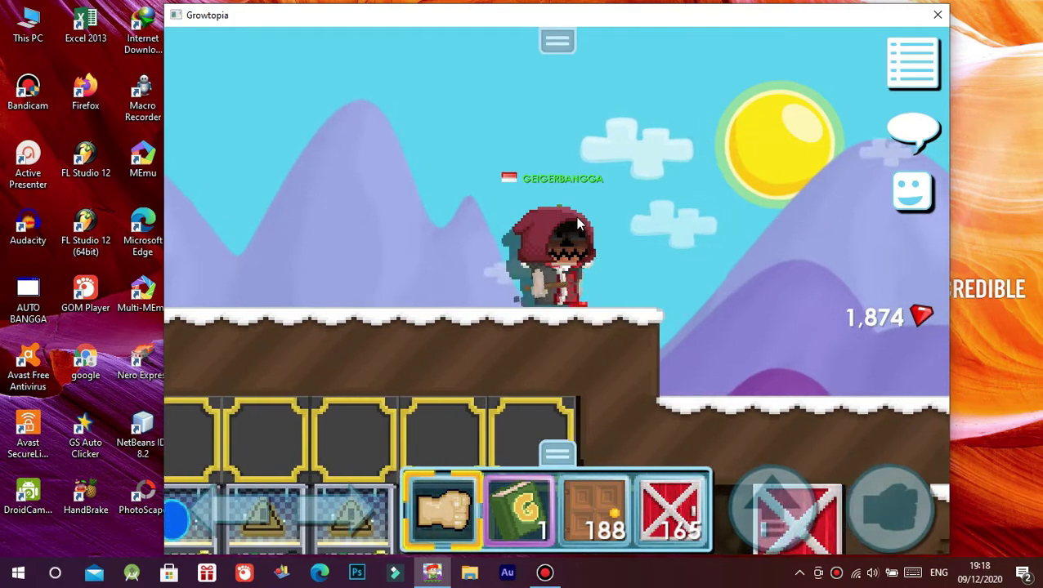
{"action": "key", "text": "Left"}
{"action": "key", "text": "Right"}
{"action": "key", "text": "Left"}
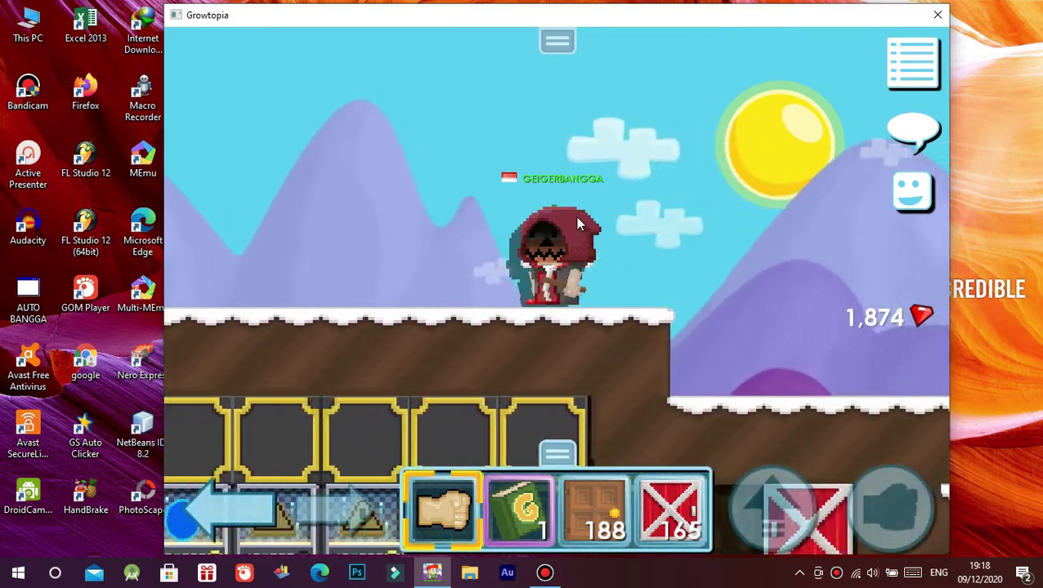
{"action": "key", "text": "Up"}
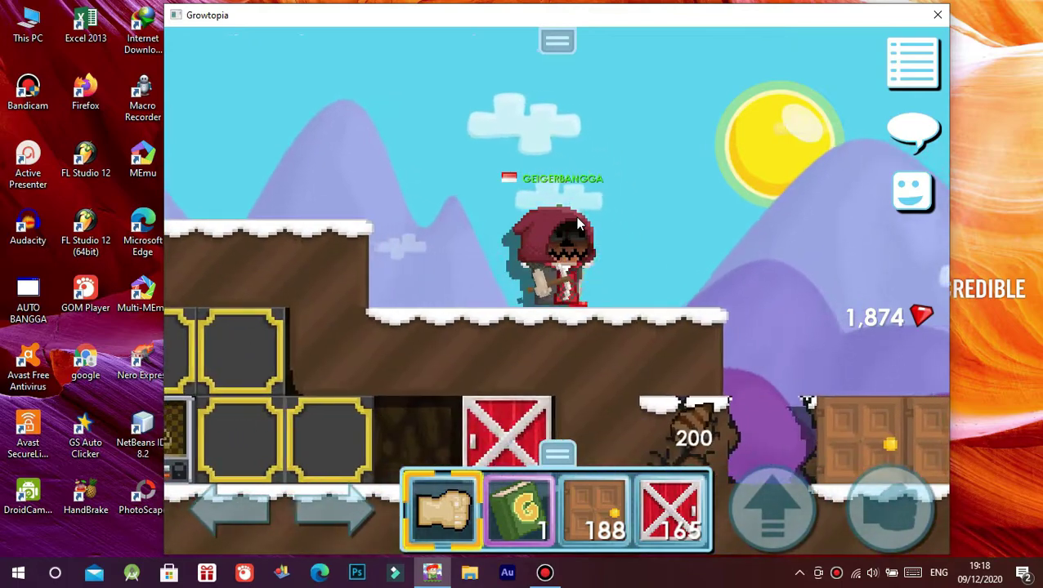
{"action": "key", "text": "Left"}
{"action": "key", "text": "Up"}
{"action": "key", "text": "Right"}
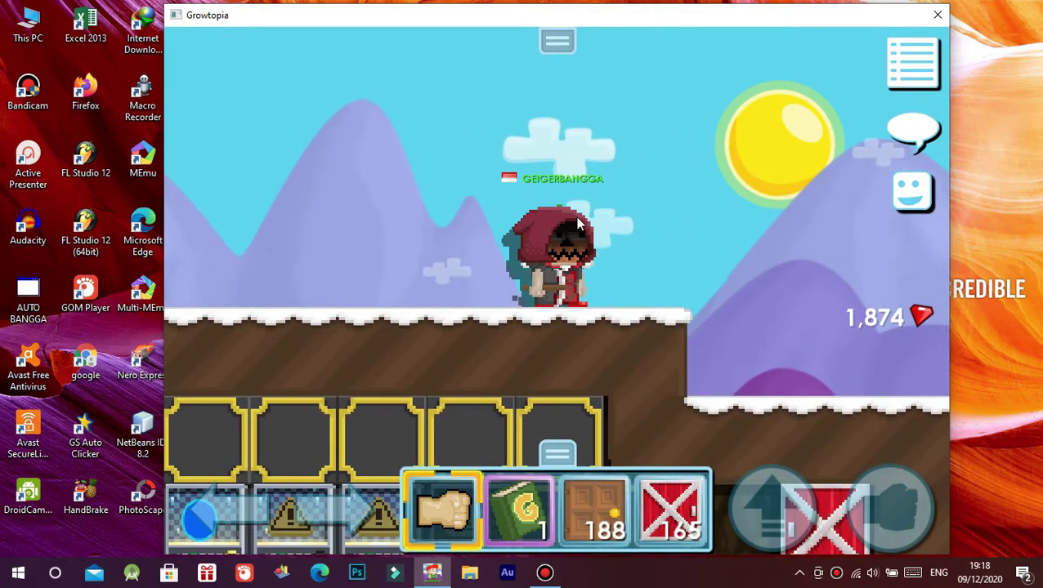
Step: Close Growtopia, search Windows for "control panel" and open the Control Panel
{"action": "left_click", "coordinate": [936, 16]}
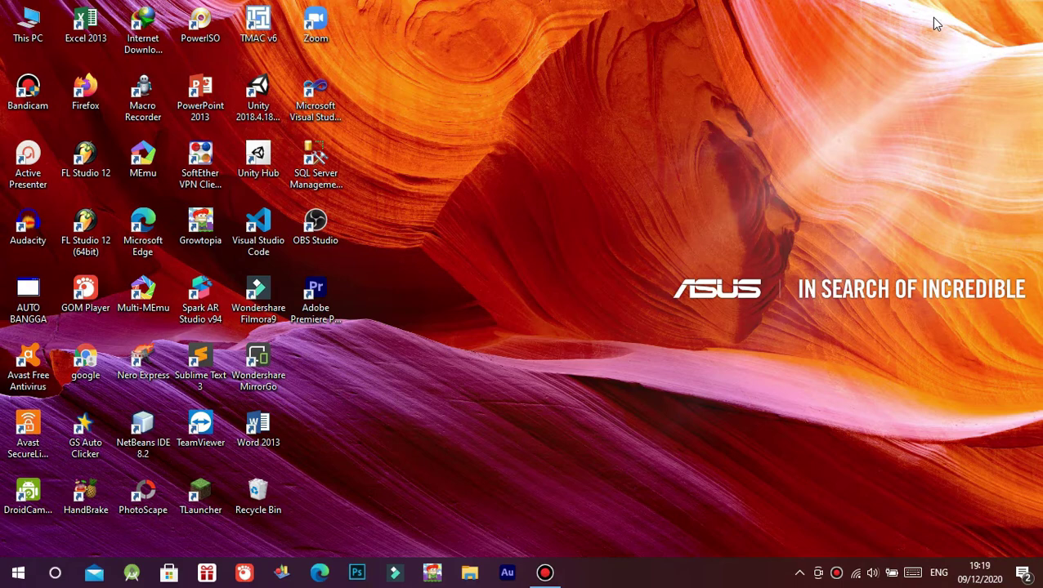
{"action": "key", "text": "super"}
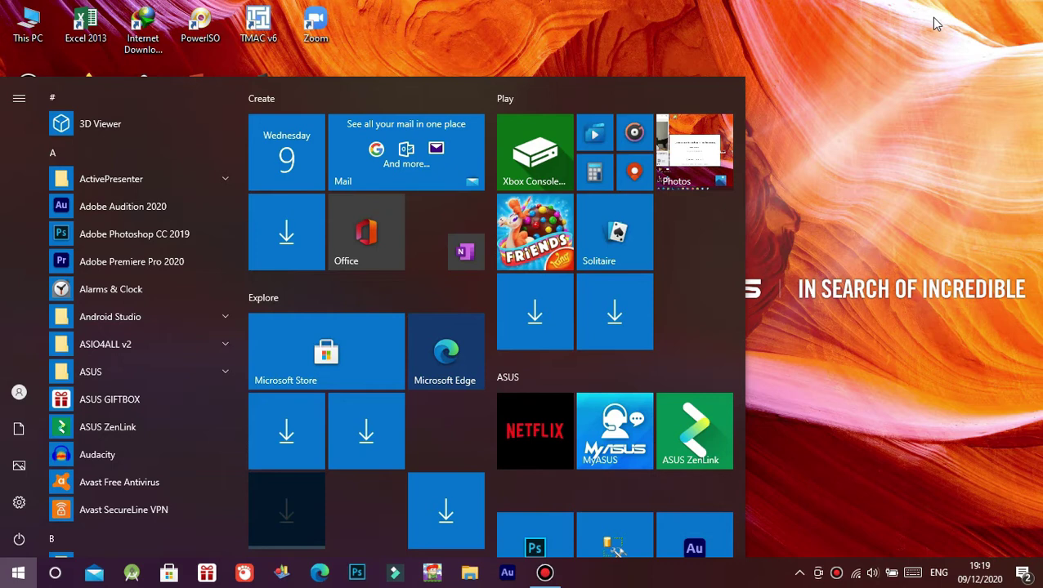
{"action": "key", "text": "super"}
{"action": "key", "text": "super"}
{"action": "type", "text": "contr"}
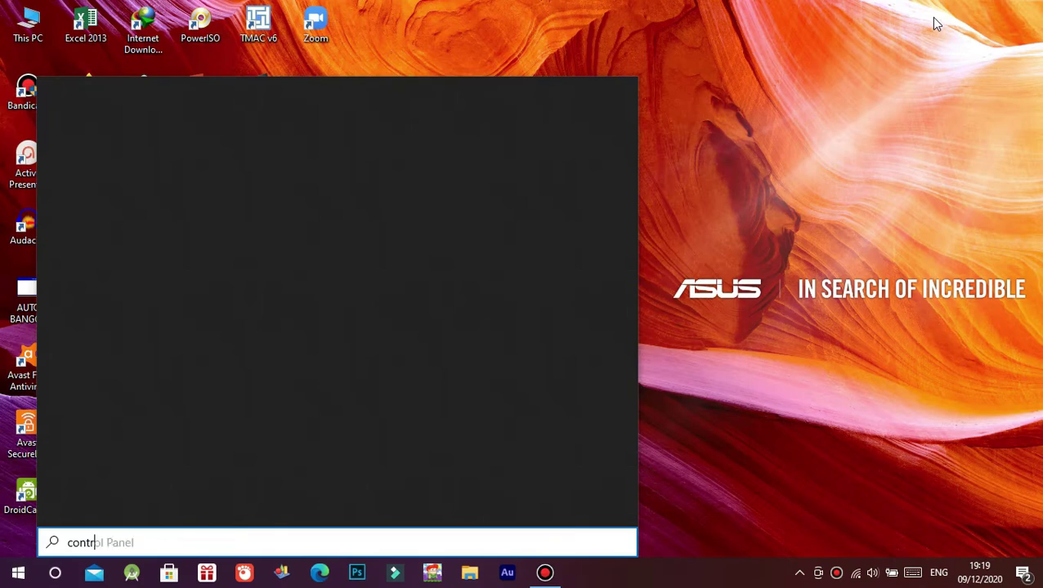
{"action": "type", "text": "ol pane"}
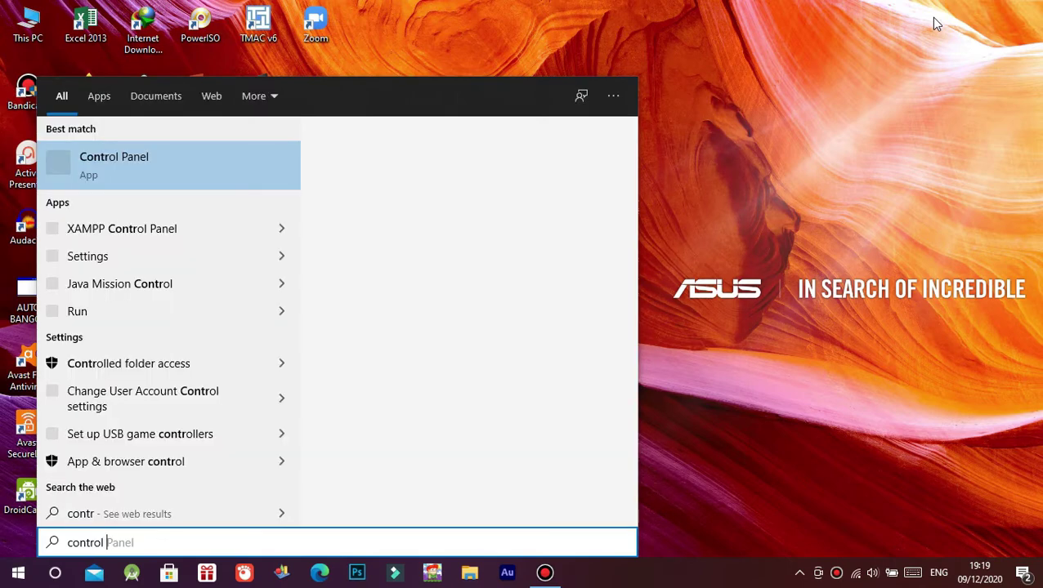
{"action": "type", "text": "l"}
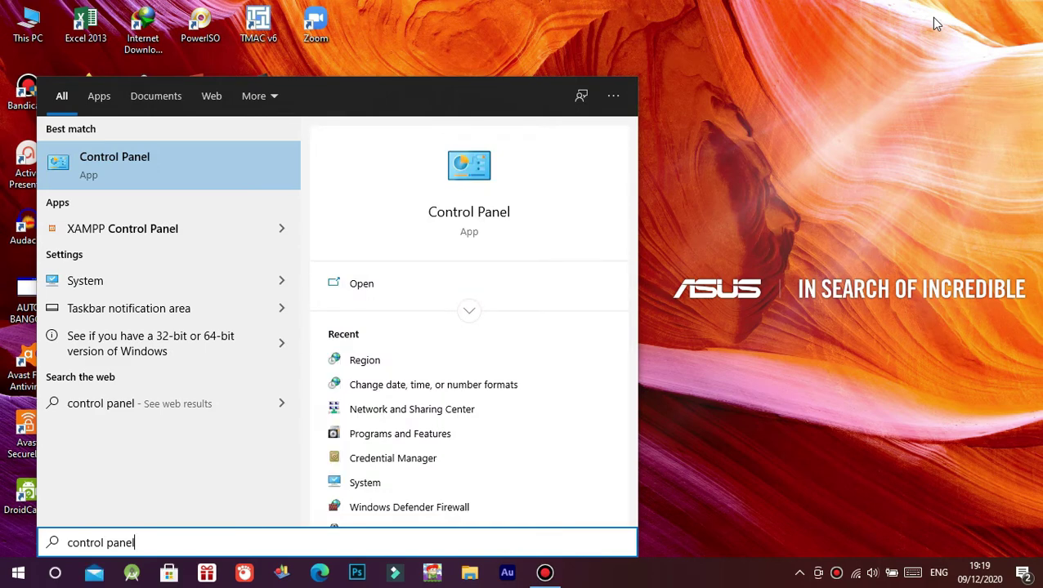
{"action": "key", "text": "Return"}
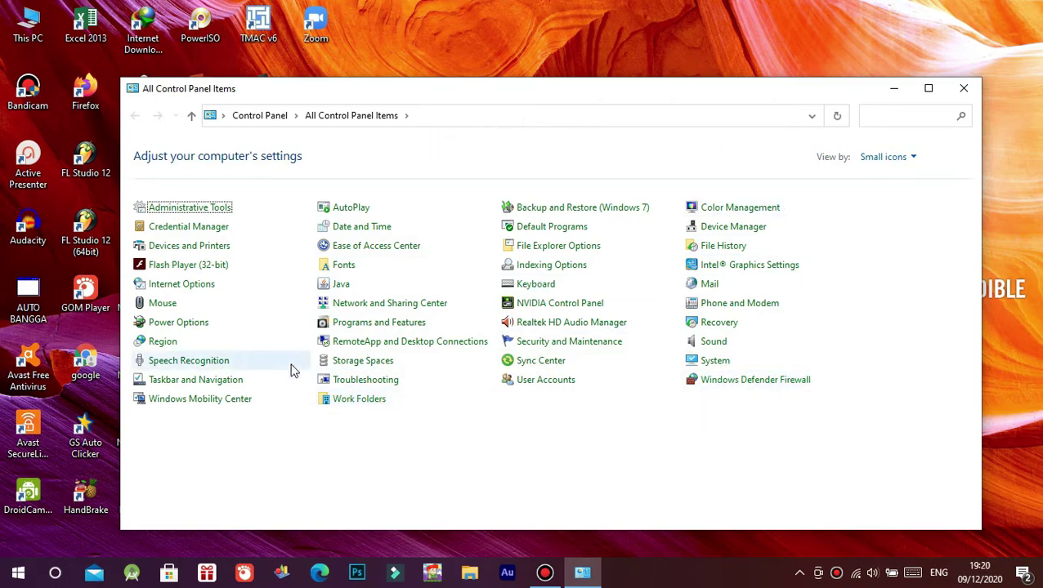
Step: Open the Region settings, place the dialog over the middle of the Control Panel window and show its administrative options
{"action": "left_click", "coordinate": [163, 344]}
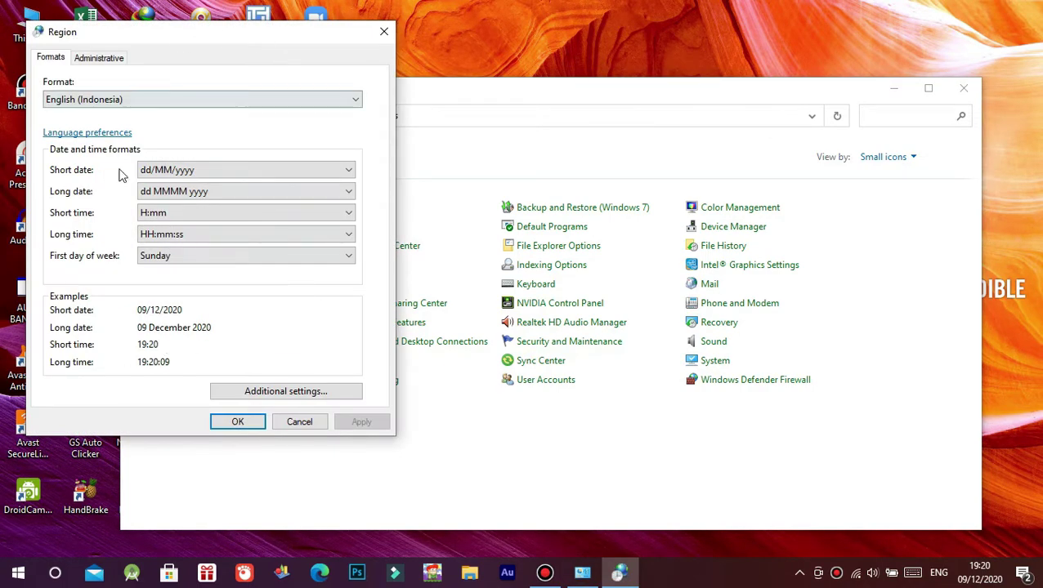
{"action": "left_click", "coordinate": [279, 35]}
{"action": "left_click_drag", "start_coordinate": [280, 36], "coordinate": [652, 85]}
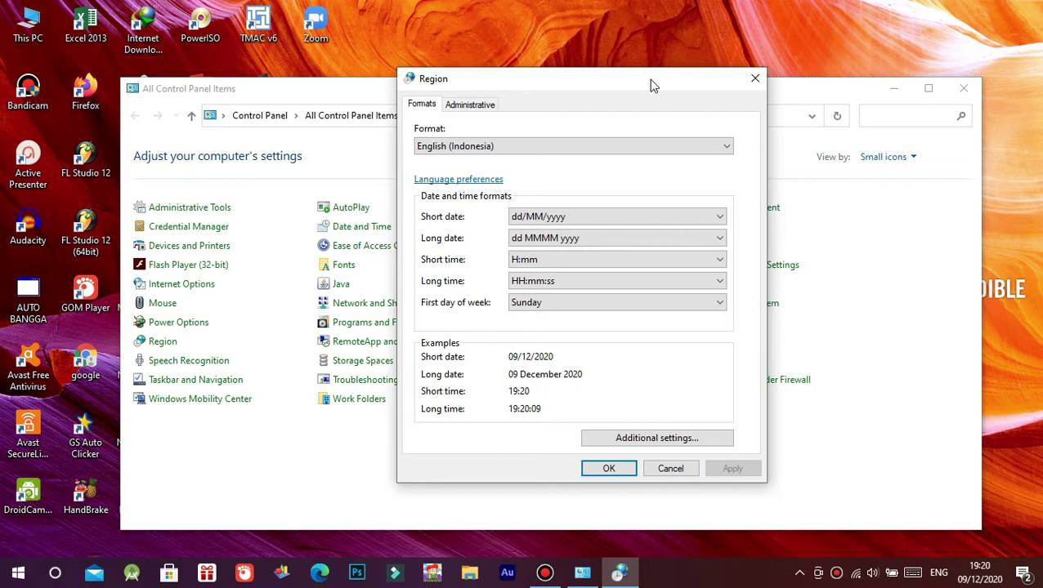
{"action": "mouse_move", "coordinate": [636, 88]}
{"action": "left_mouse_down"}
{"action": "mouse_move", "coordinate": [489, 52]}
{"action": "mouse_move", "coordinate": [630, 88]}
{"action": "left_mouse_up"}
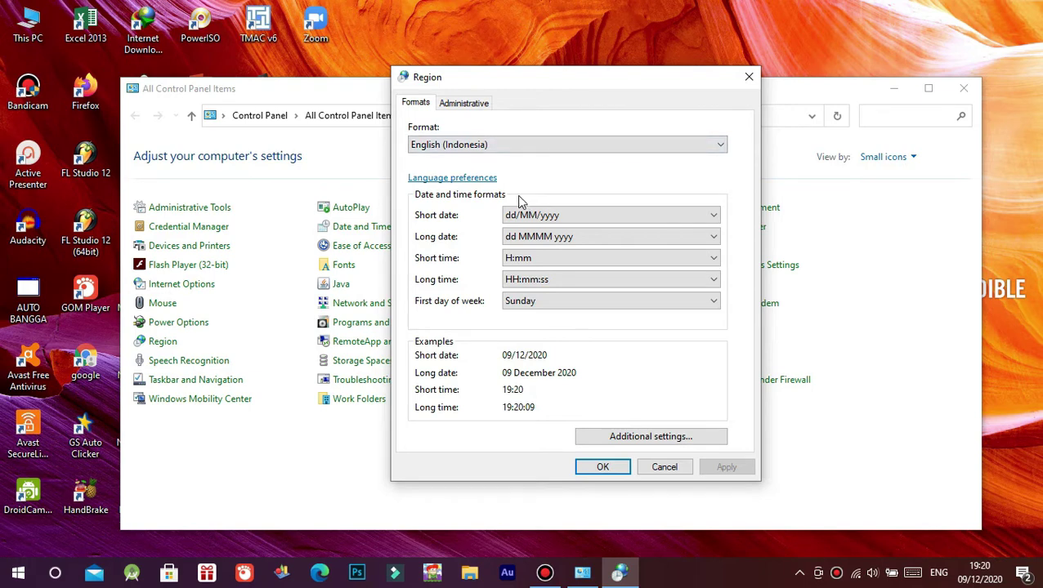
{"action": "left_click_drag", "start_coordinate": [573, 84], "coordinate": [562, 95]}
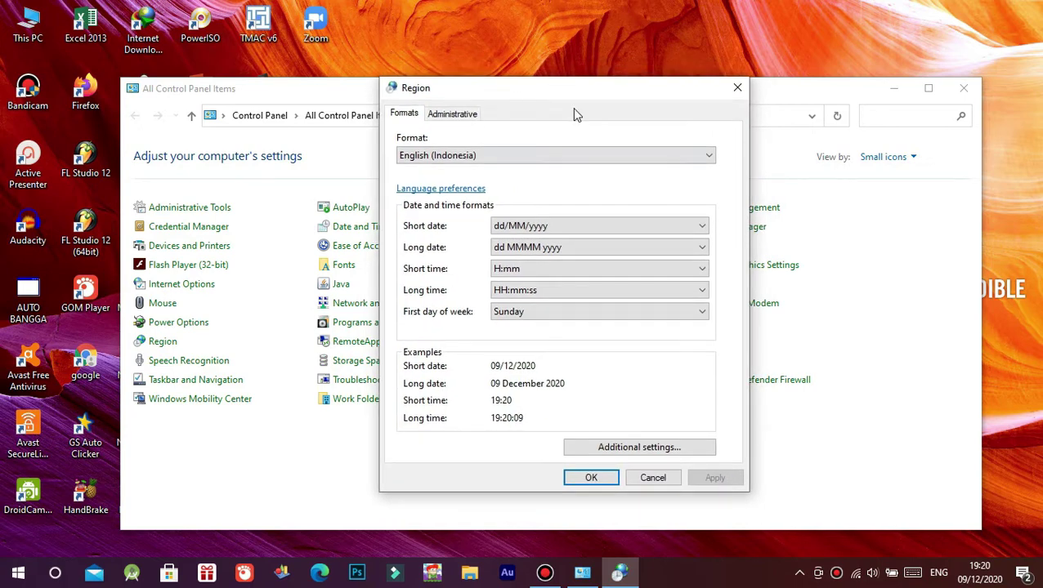
{"action": "left_click", "coordinate": [469, 116]}
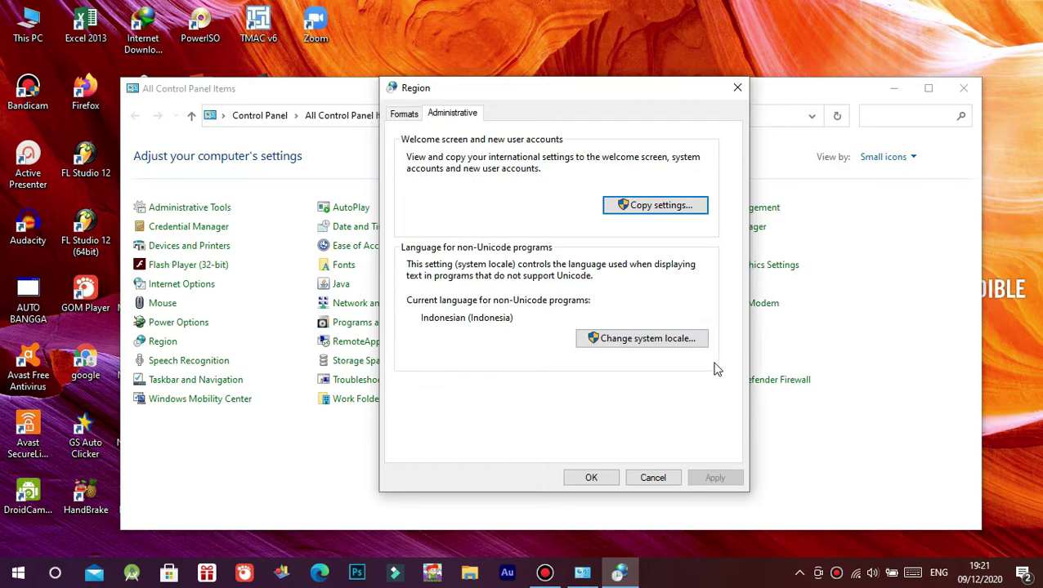
Step: Change the system locale for non-Unicode programs to Japanese (Japan), leaving the UTF-8 beta option off, and accept the setting
{"action": "left_click", "coordinate": [658, 346]}
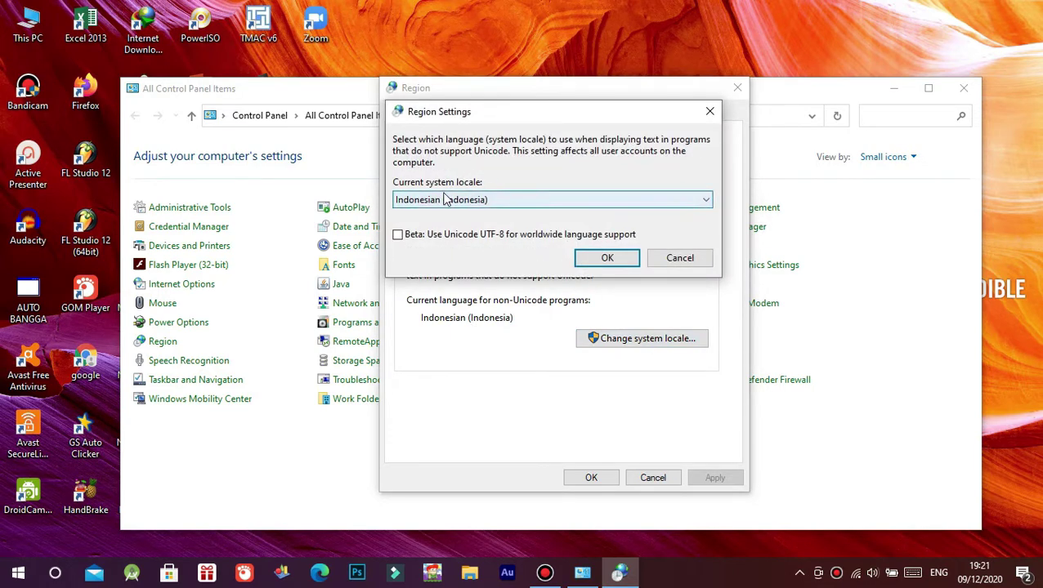
{"action": "left_click", "coordinate": [507, 203]}
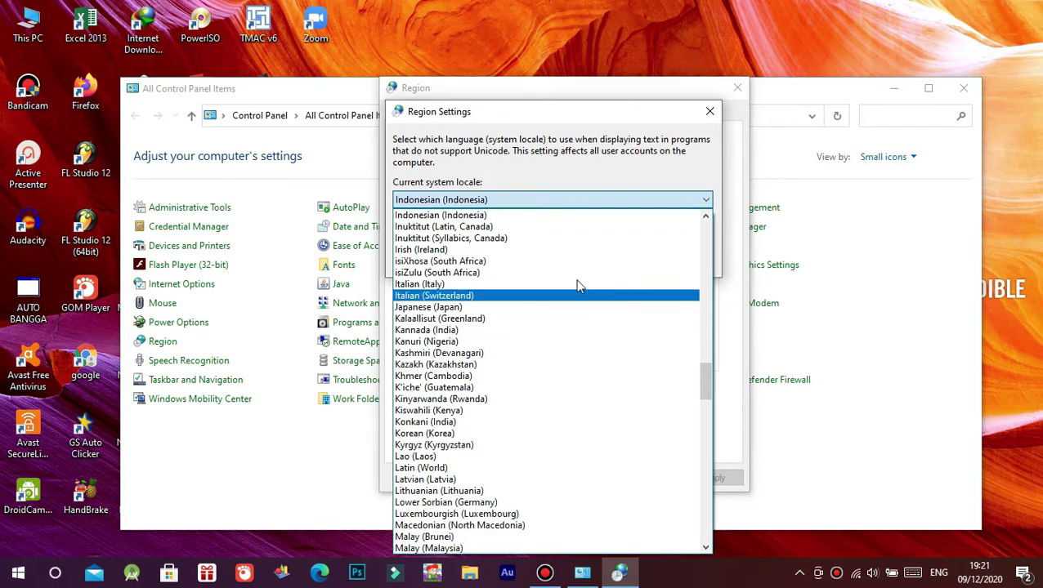
{"action": "left_click", "coordinate": [444, 308]}
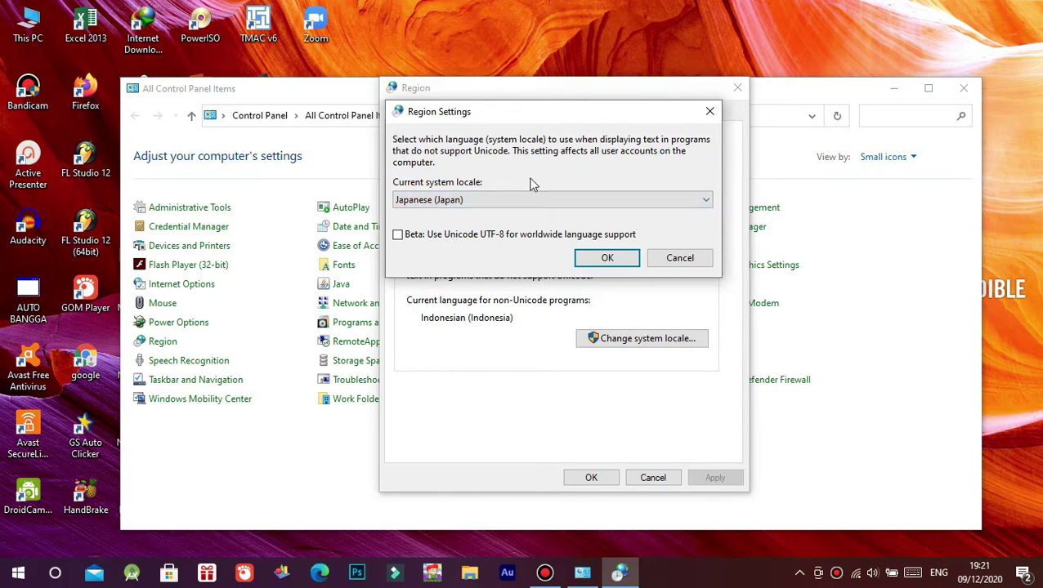
{"action": "left_click", "coordinate": [523, 199]}
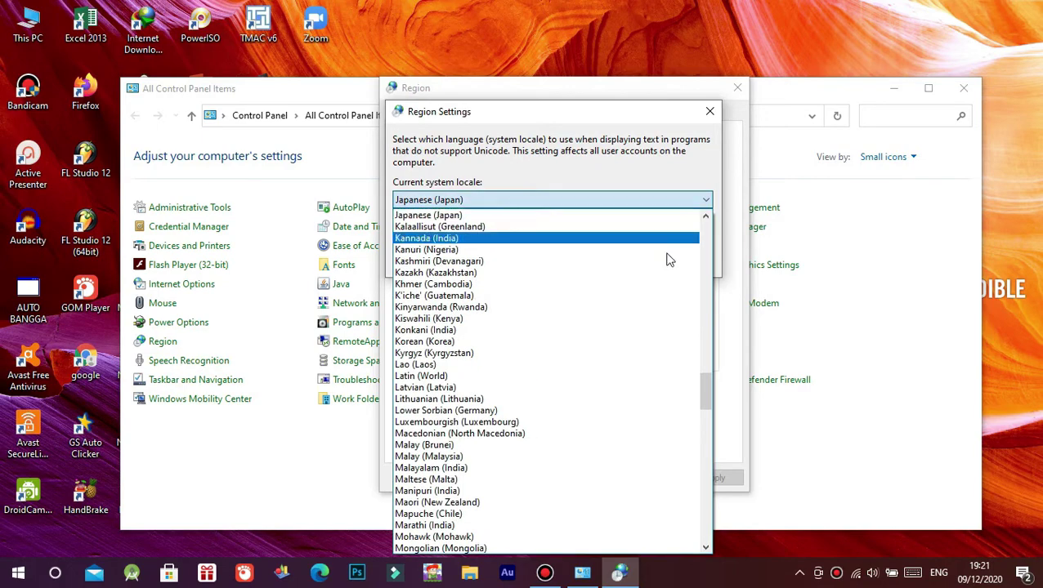
{"action": "left_click_drag", "start_coordinate": [703, 377], "coordinate": [686, 197]}
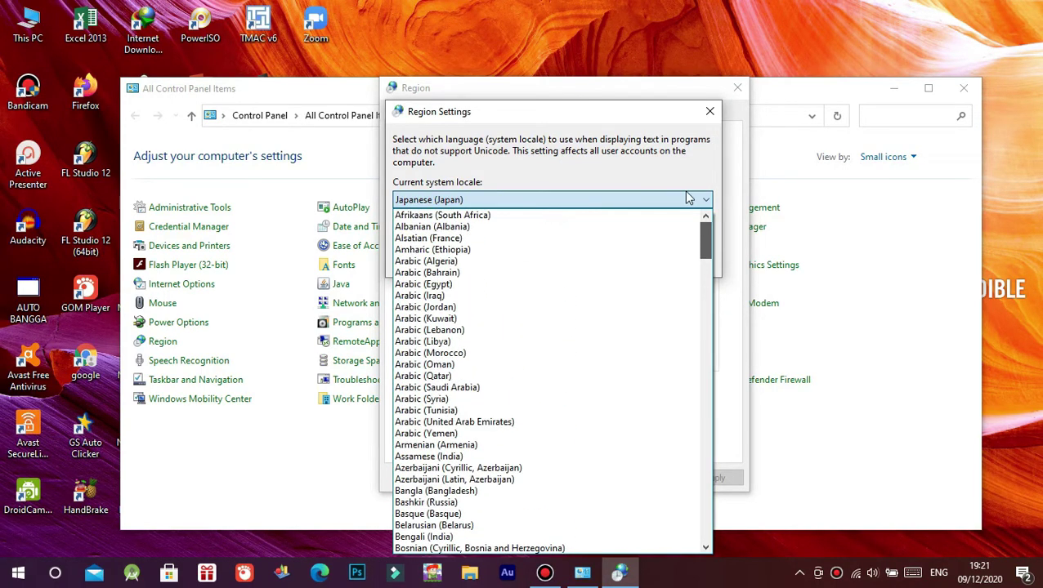
{"action": "left_click", "coordinate": [618, 200]}
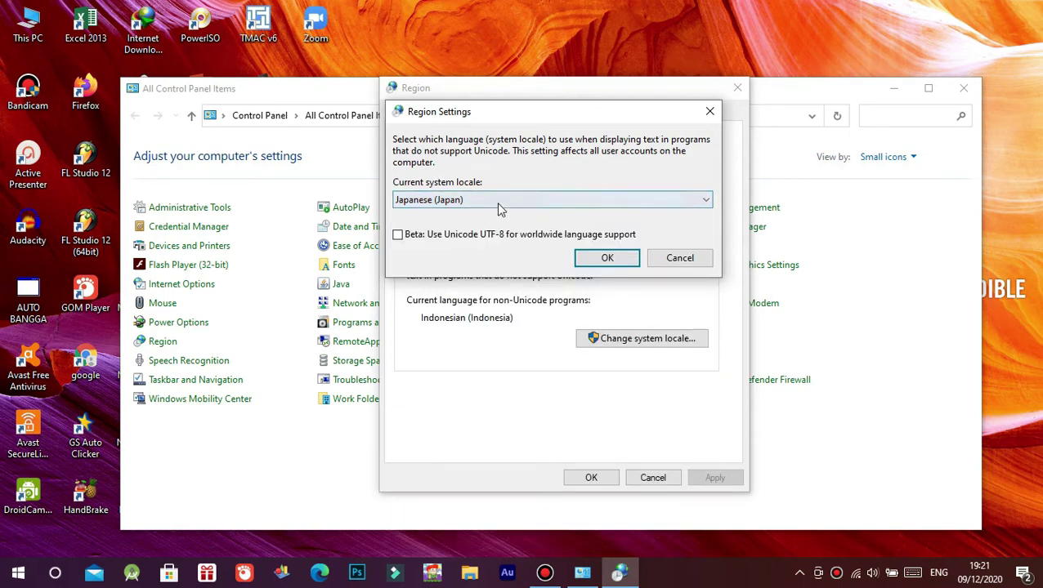
{"action": "left_click", "coordinate": [632, 201]}
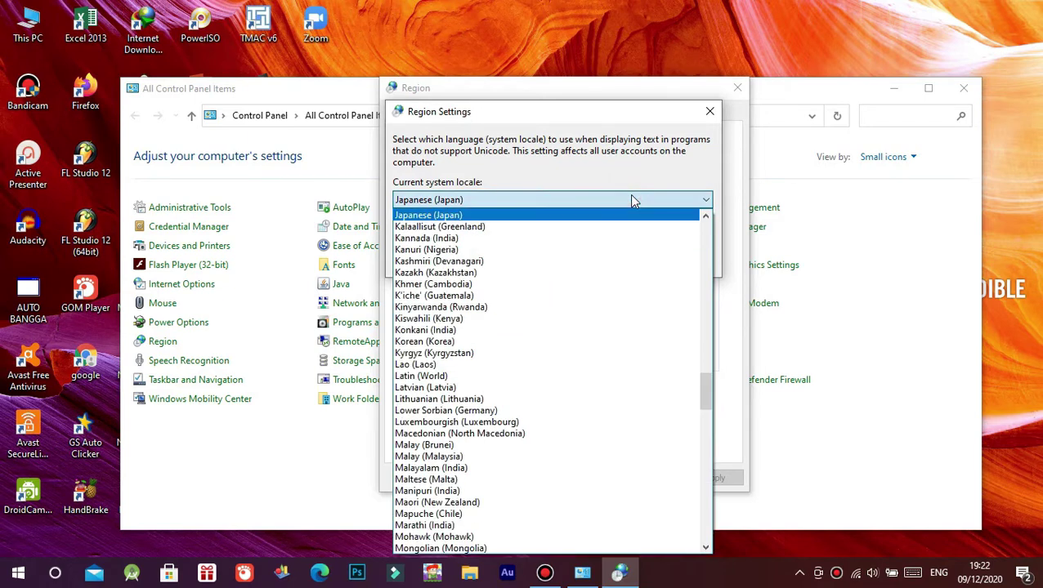
{"action": "left_click", "coordinate": [633, 201]}
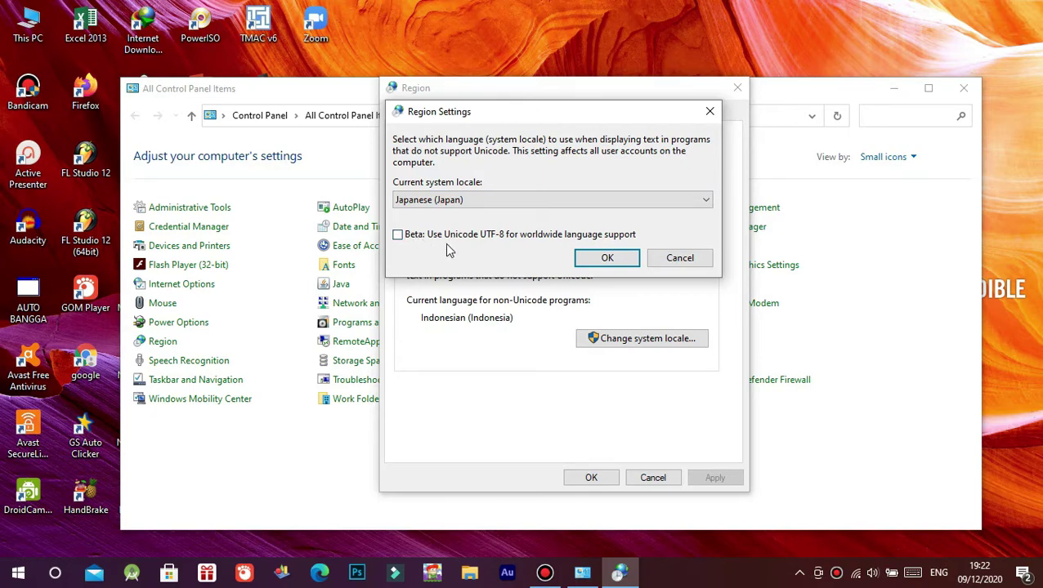
{"action": "left_click", "coordinate": [608, 258]}
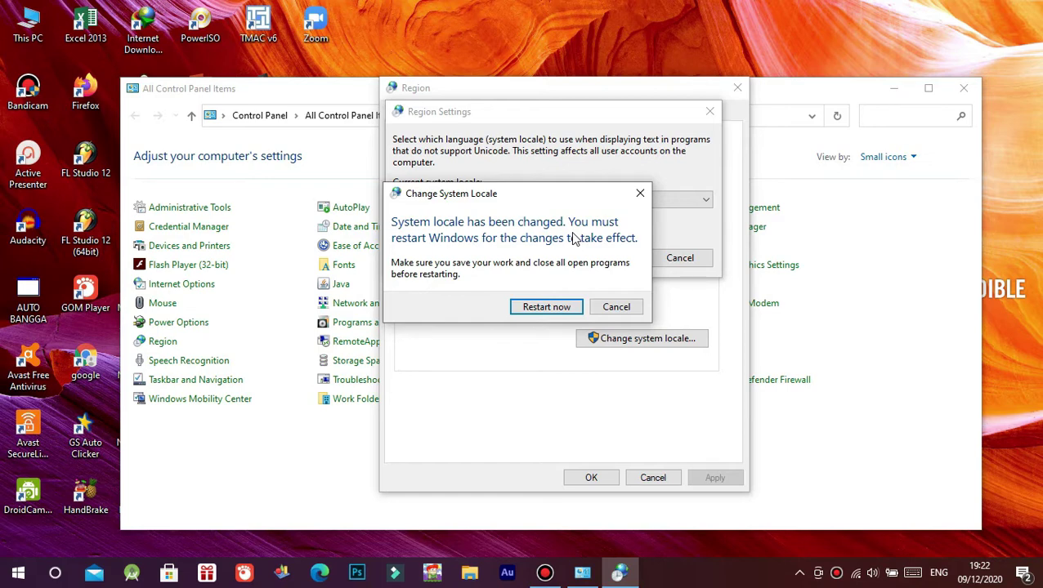
Step: Minimize the Bandicam window and launch Growtopia from the desktop
{"action": "left_click", "coordinate": [545, 573]}
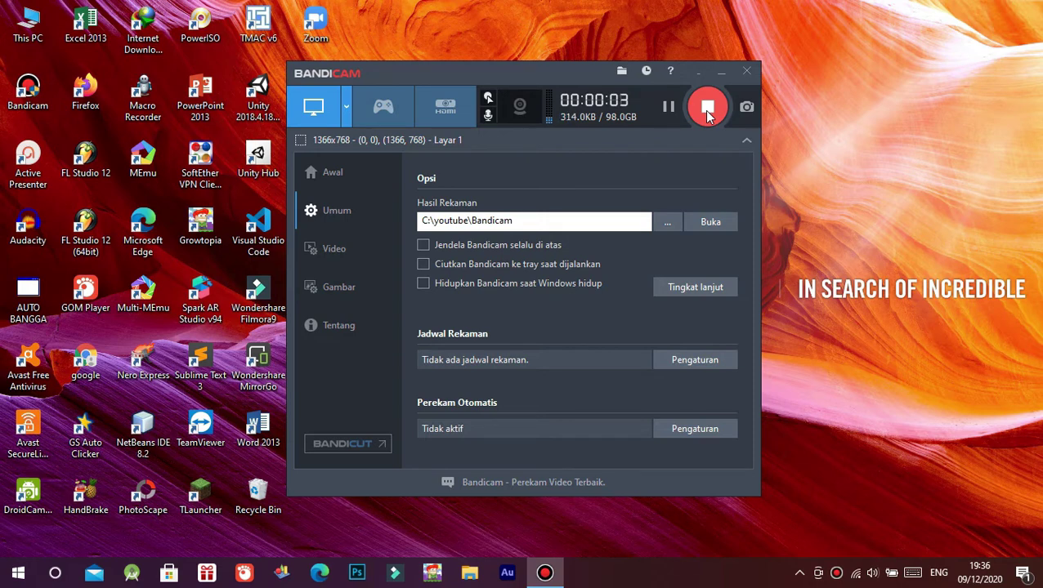
{"action": "left_click", "coordinate": [723, 74]}
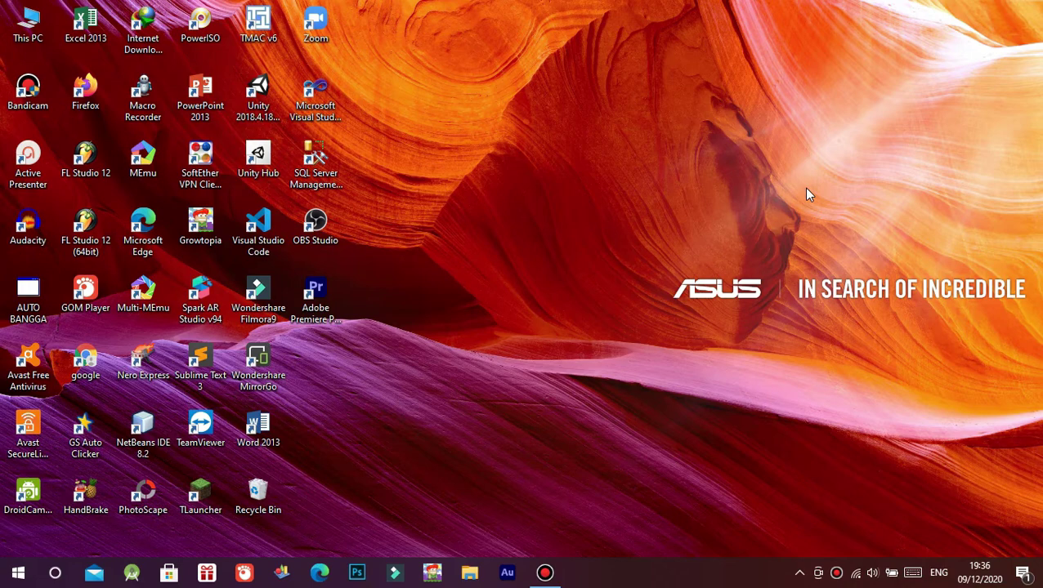
{"action": "double_click", "coordinate": [200, 223]}
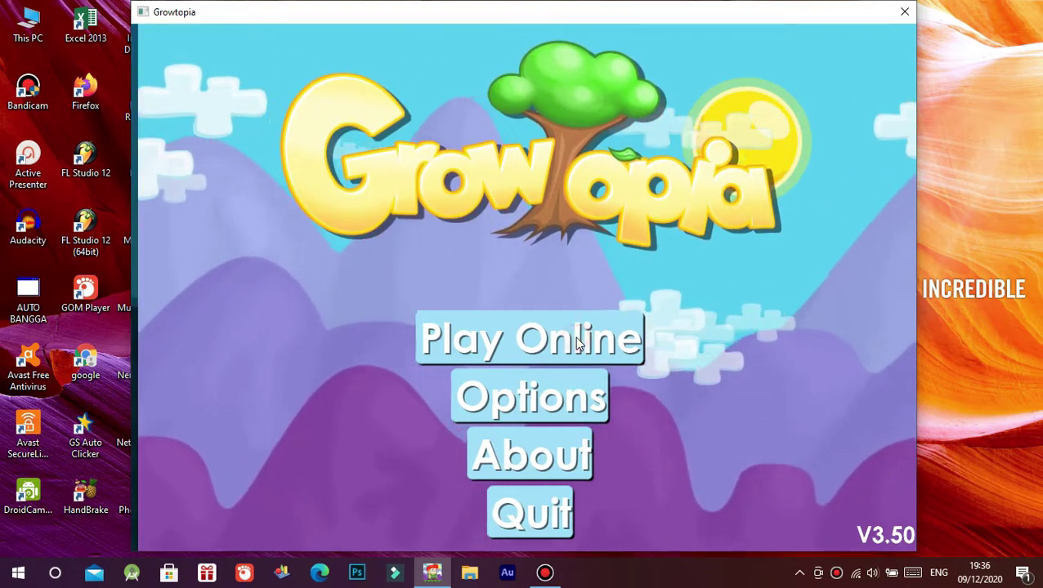
Step: Start online play, dismiss the Growtopia Gazette and move the character up onto the open snowy ground
{"action": "left_click", "coordinate": [579, 342]}
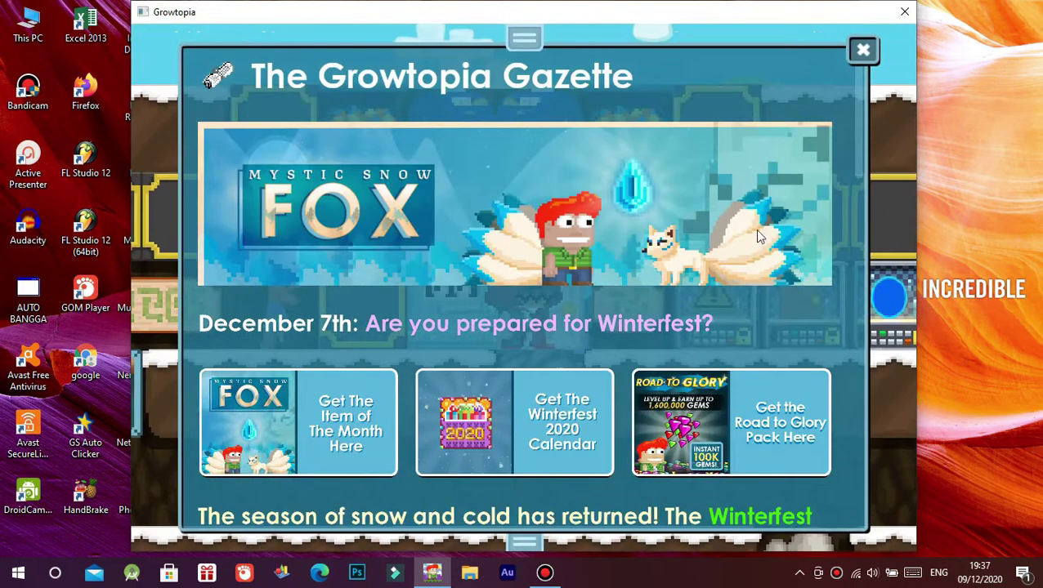
{"action": "left_click", "coordinate": [862, 50]}
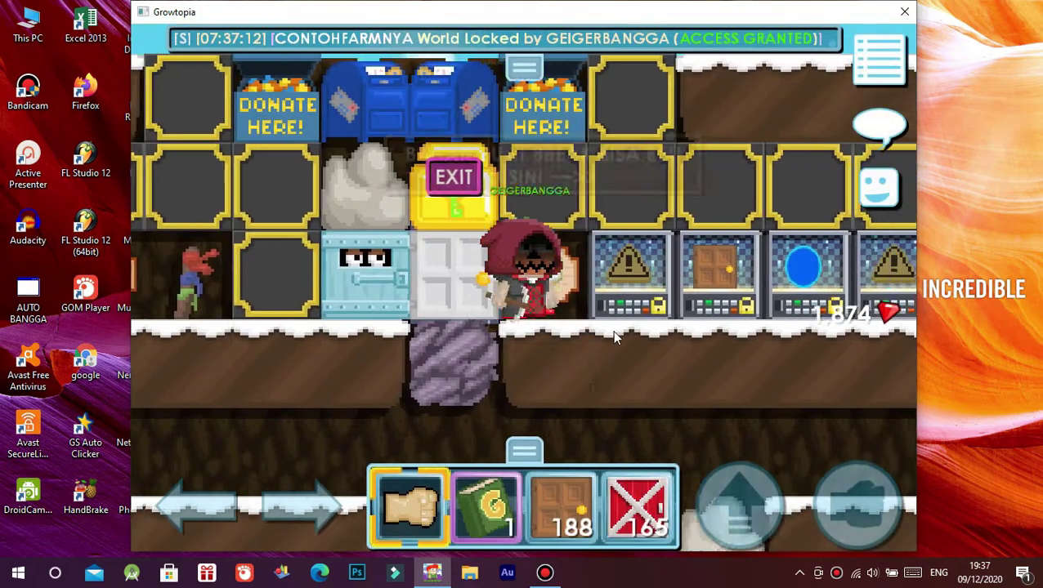
{"action": "key", "text": "Right"}
{"action": "key", "text": "Up"}
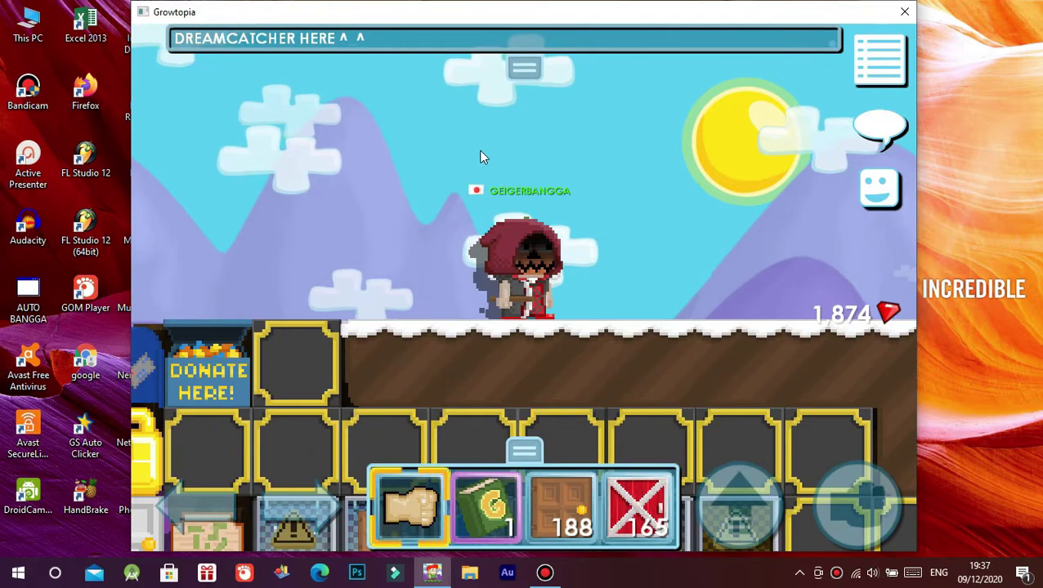
Step: Examine the country flag beside the character's name up close
{"action": "scroll", "coordinate": [478, 162], "scroll_direction": "up", "scroll_amount": 3}
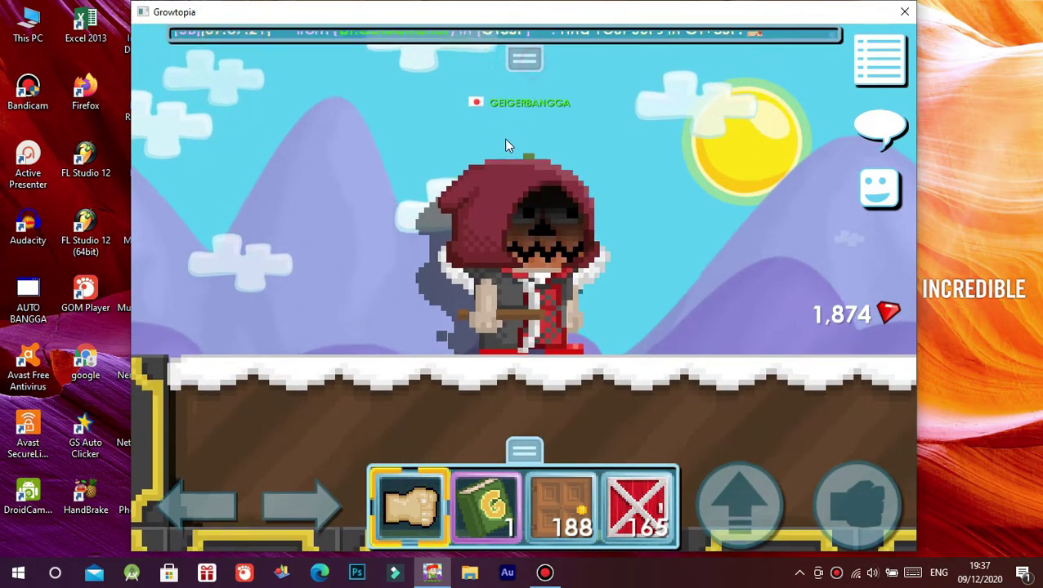
{"action": "scroll", "coordinate": [503, 137], "scroll_direction": "down", "scroll_amount": 1}
{"action": "scroll", "coordinate": [507, 134], "scroll_direction": "down", "scroll_amount": 1}
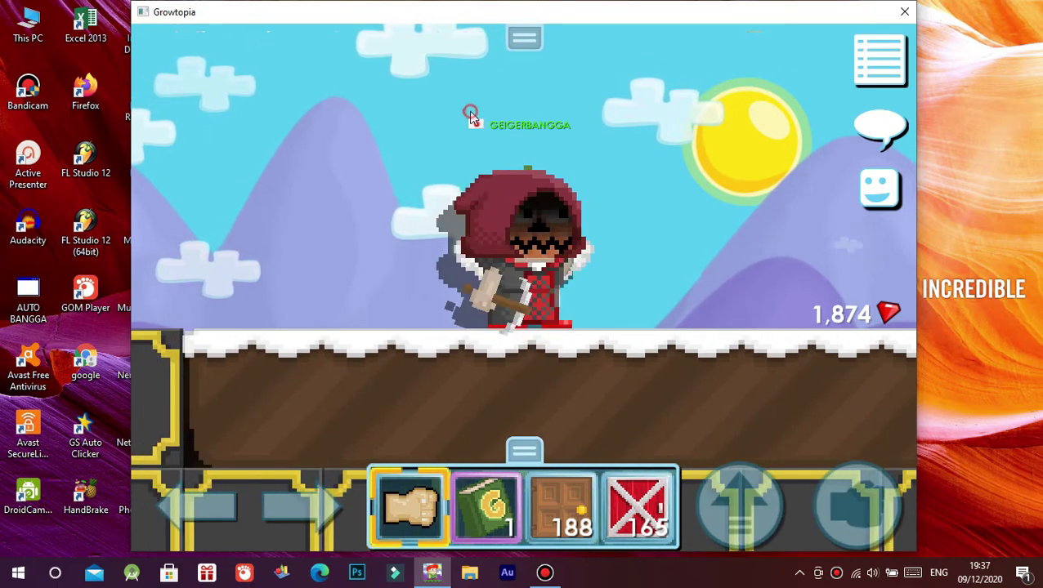
{"action": "scroll", "coordinate": [496, 130], "scroll_direction": "down", "scroll_amount": 1}
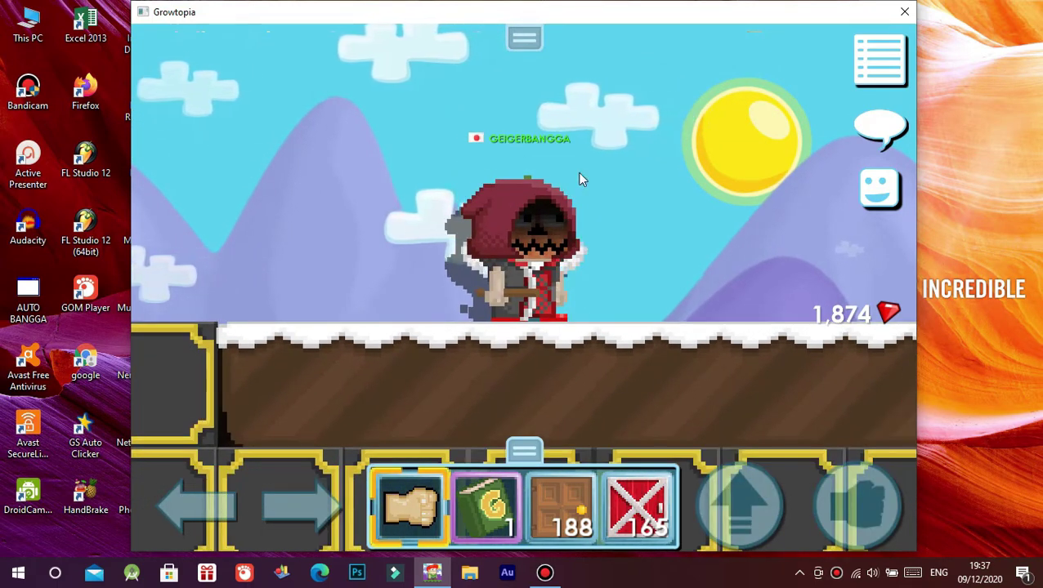
{"action": "left_click", "coordinate": [799, 573]}
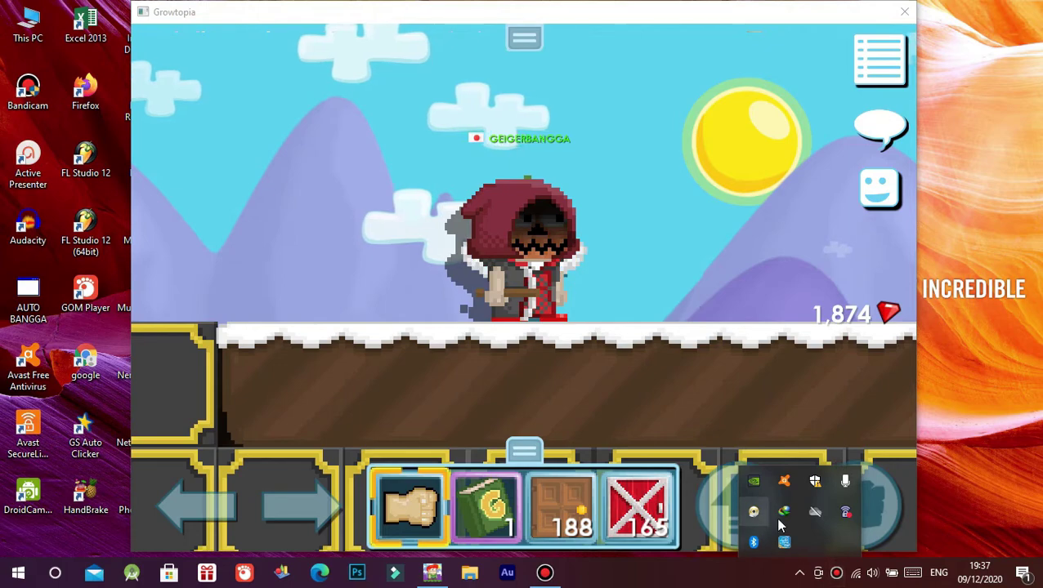
{"action": "left_click", "coordinate": [988, 441]}
{"action": "key", "text": "super+d"}
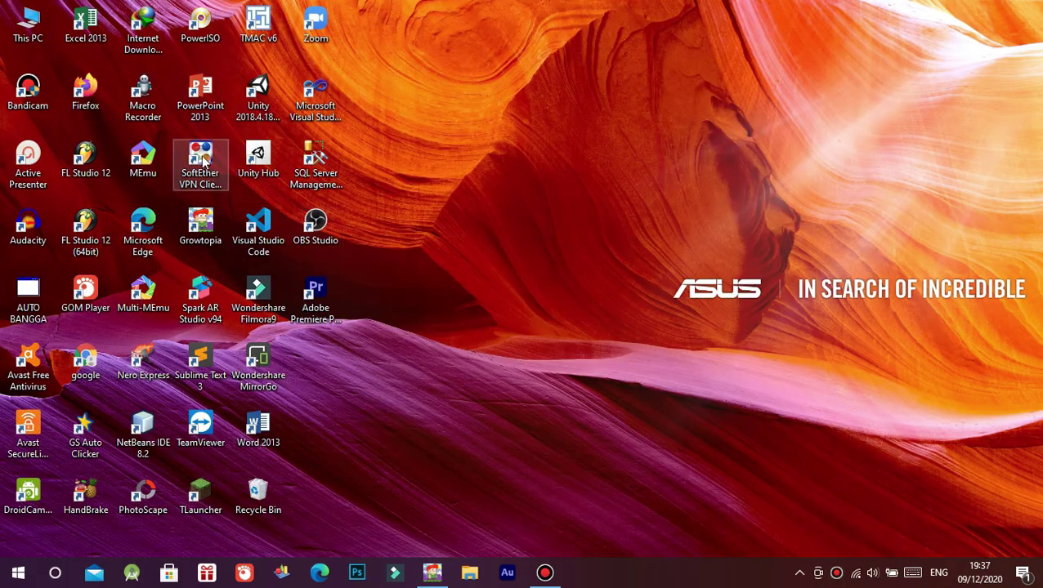
{"action": "left_click", "coordinate": [432, 572]}
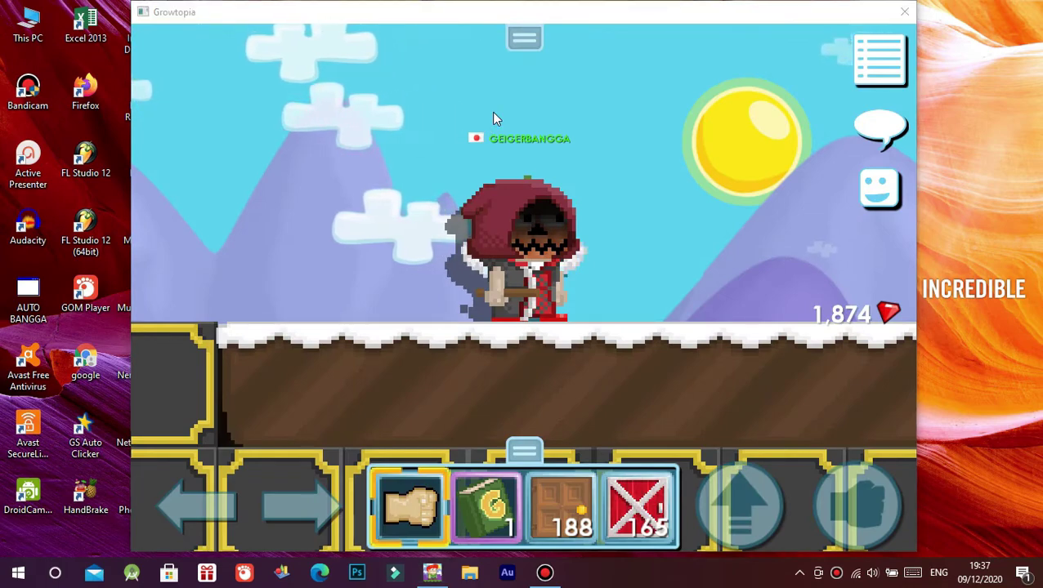
Step: Search Windows for "control" and open the Control Panel
{"action": "key", "text": "super"}
{"action": "type", "text": "contro"}
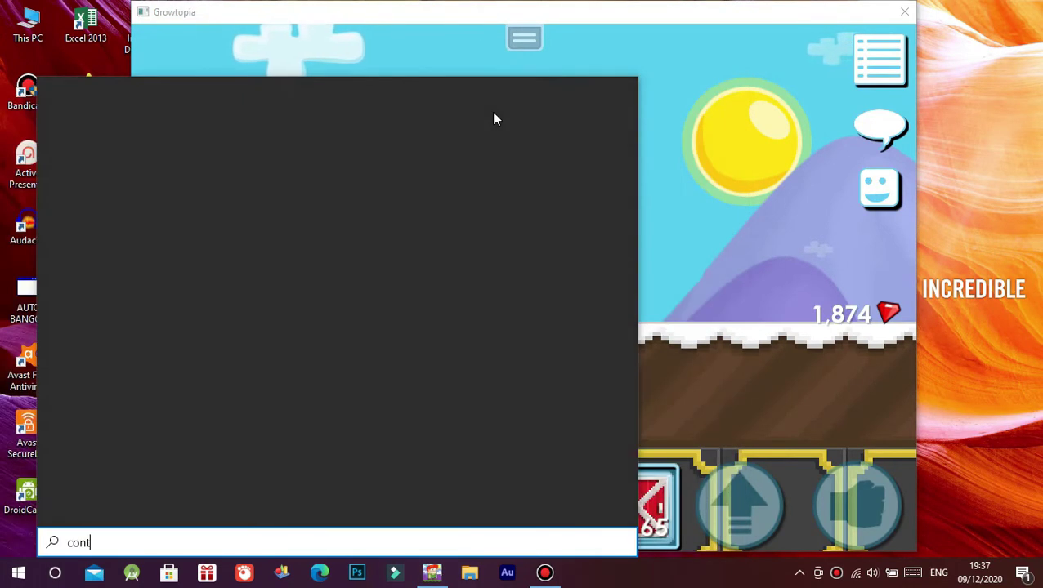
{"action": "type", "text": "l"}
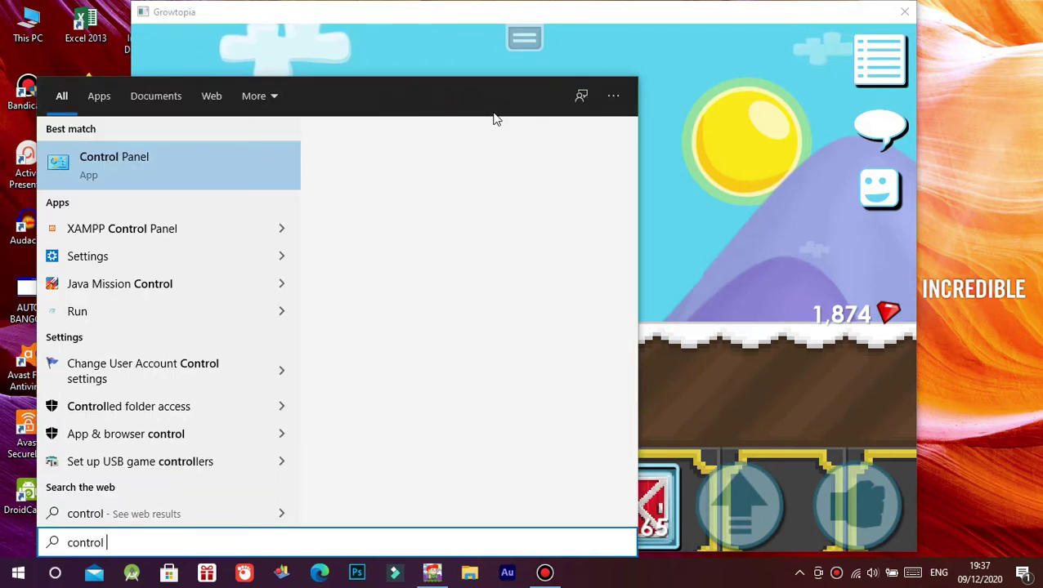
{"action": "key", "text": "Escape"}
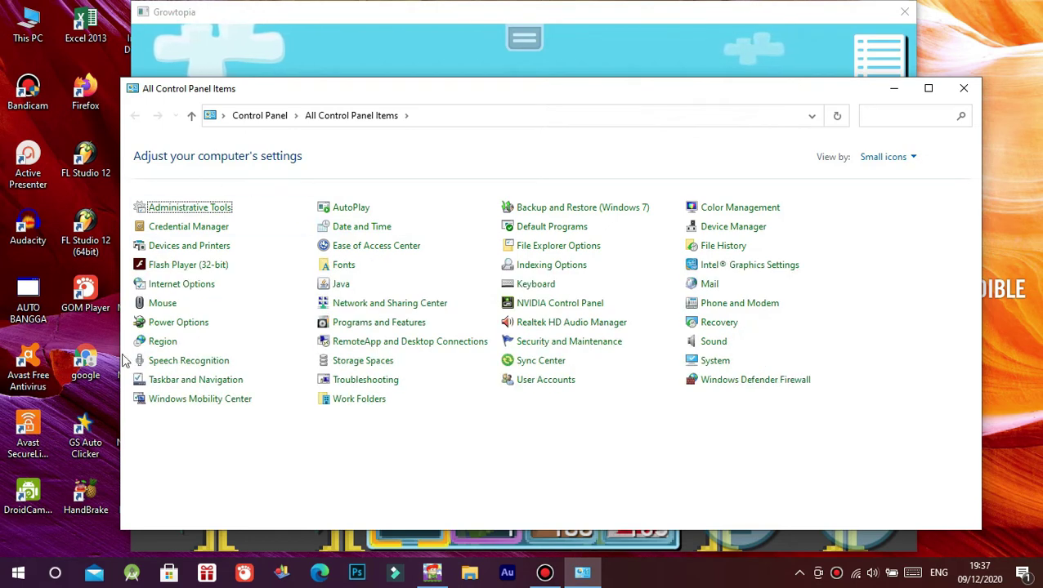
Step: Review the system locale in the Region administrative options, cancel out of both dialogs and minimize the Control Panel
{"action": "left_click", "coordinate": [156, 347]}
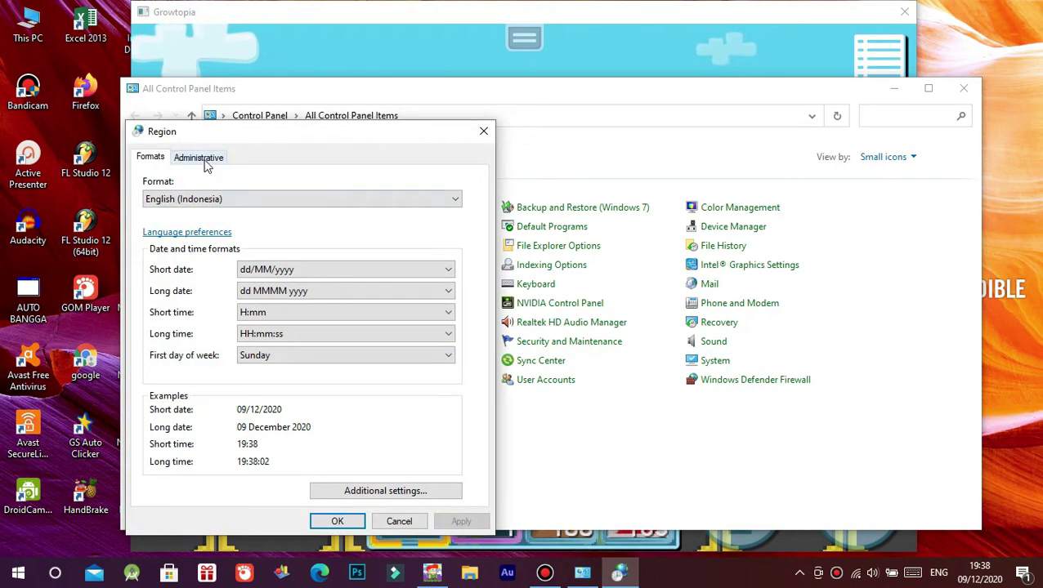
{"action": "left_click", "coordinate": [205, 158]}
{"action": "left_click", "coordinate": [417, 384]}
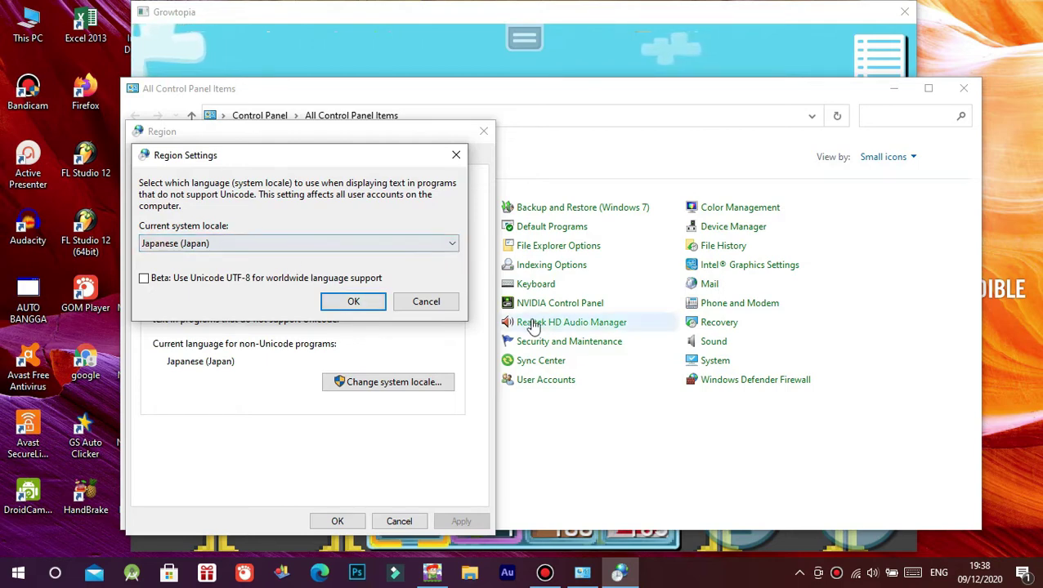
{"action": "left_click", "coordinate": [426, 302]}
{"action": "left_click", "coordinate": [405, 521]}
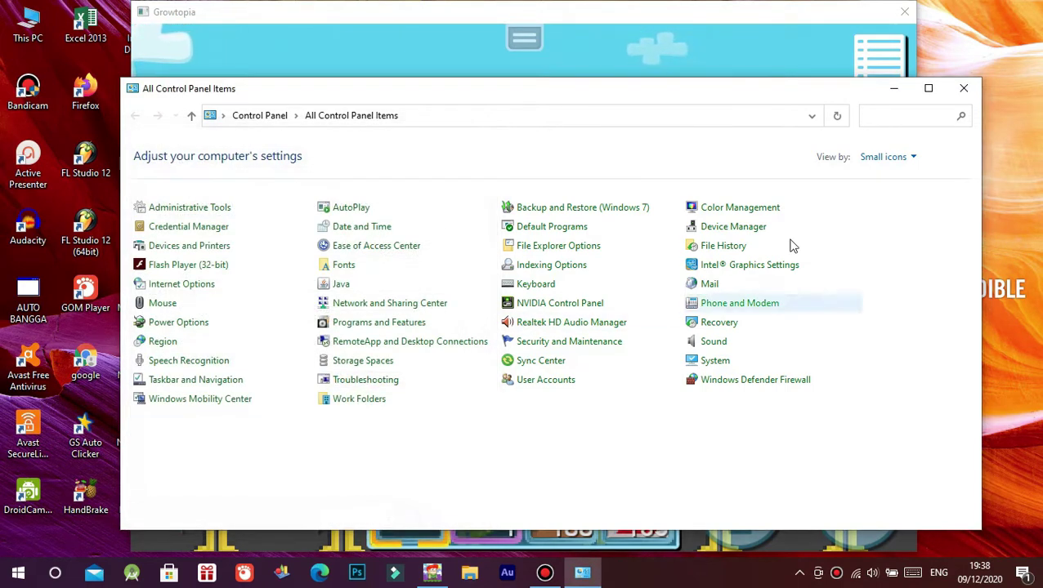
{"action": "left_click", "coordinate": [898, 96]}
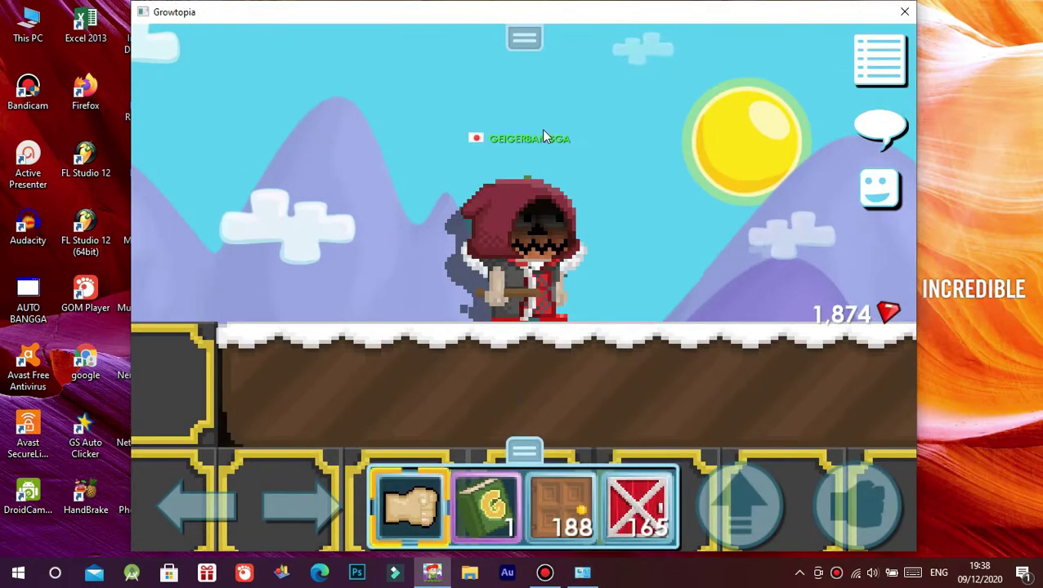
Step: Walk the character right and back left, and close the Control Panel window
{"action": "key", "text": "Right"}
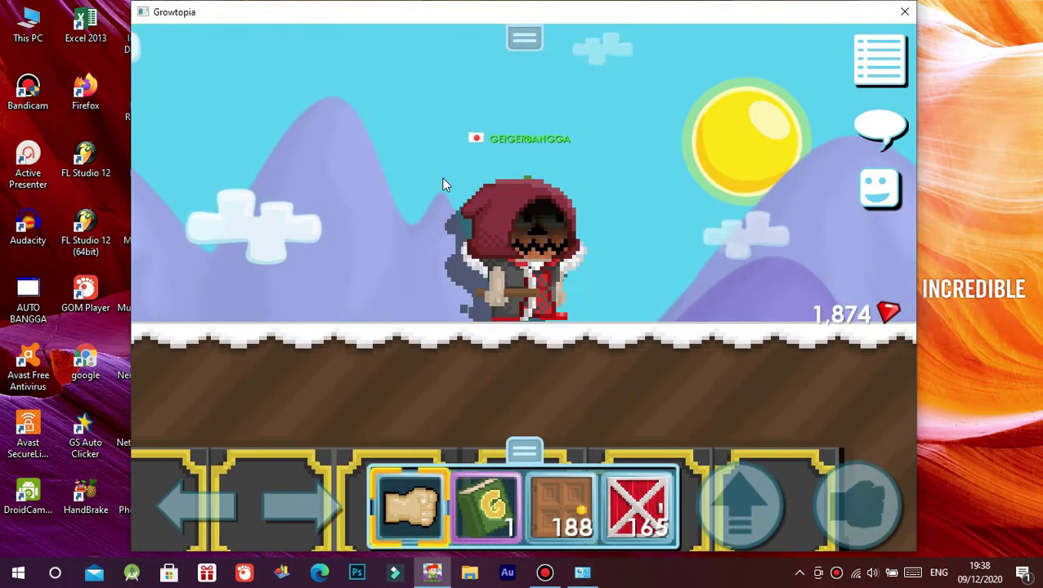
{"action": "key", "text": "Left"}
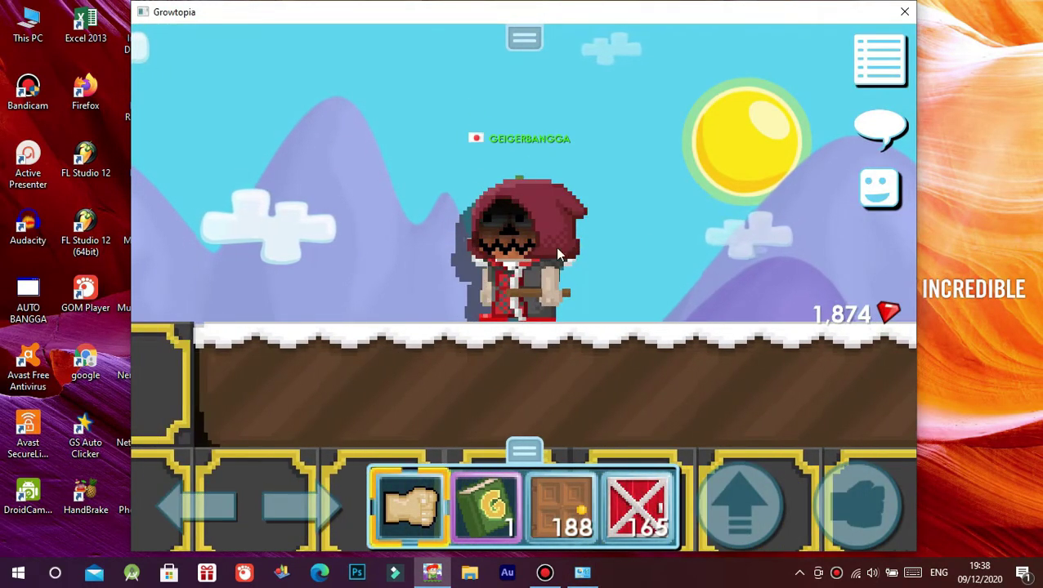
{"action": "left_click", "coordinate": [582, 572]}
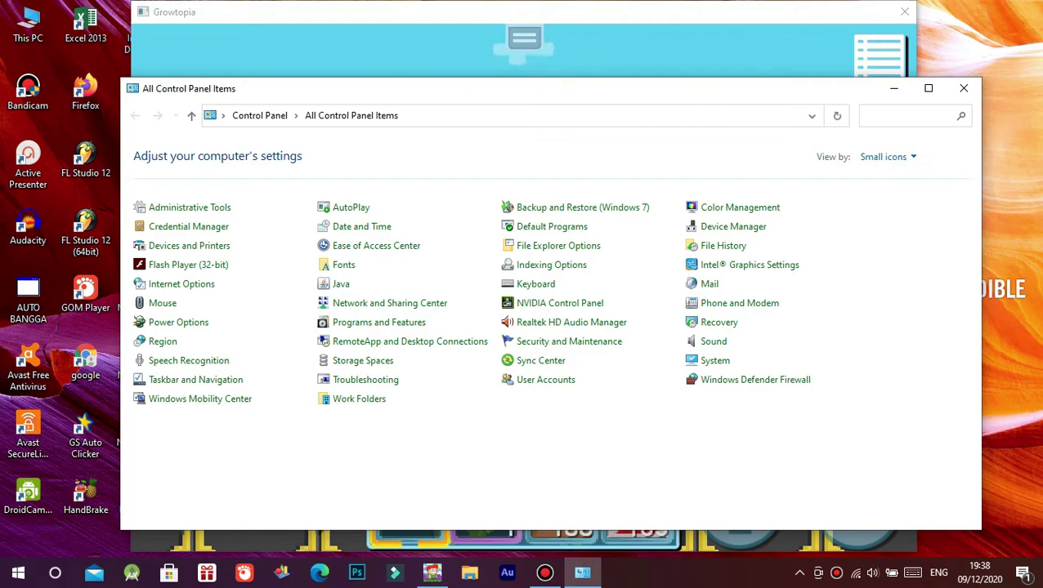
{"action": "left_click", "coordinate": [964, 88]}
Step: Search Windows for "region", open Region settings and reach the classic Region dialog through the additional date, time and regional settings
{"action": "key", "text": "super"}
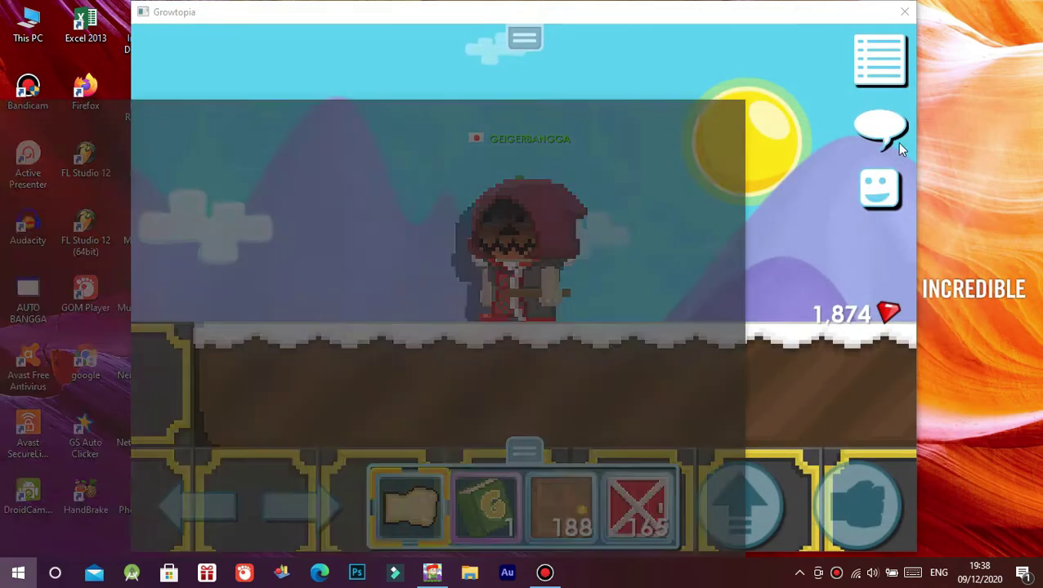
{"action": "type", "text": "region"}
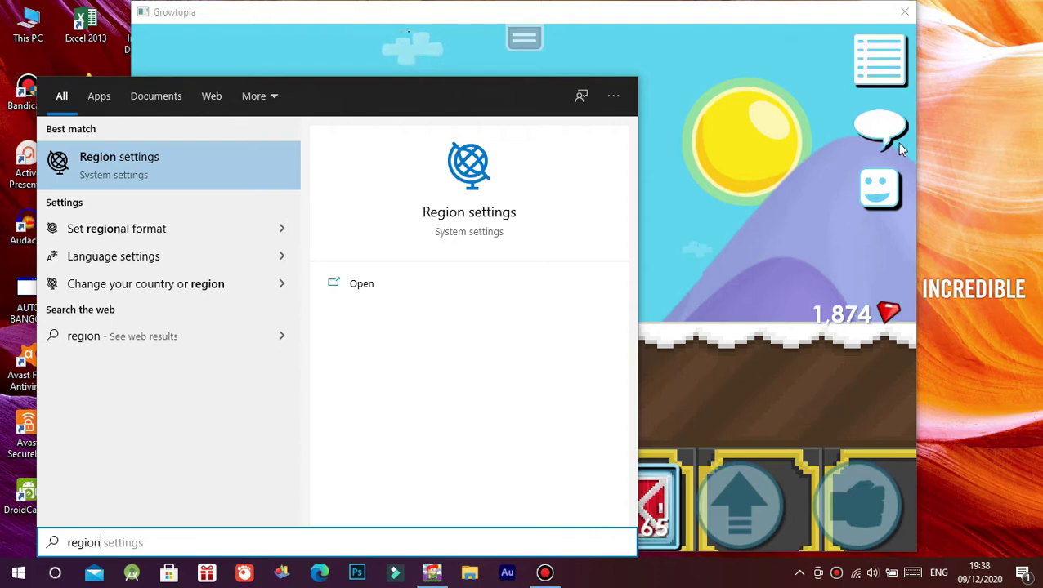
{"action": "key", "text": "Return"}
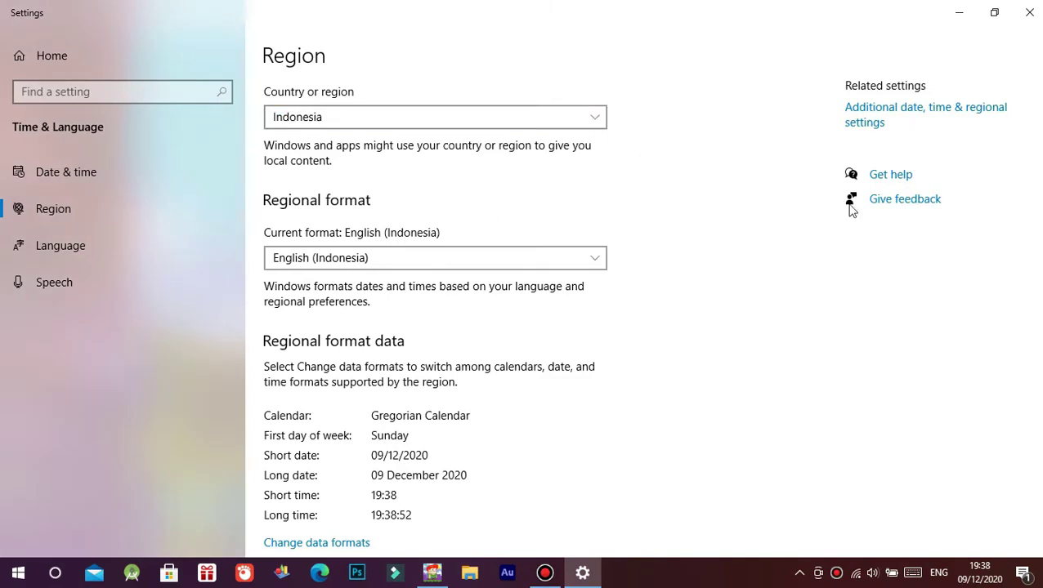
{"action": "left_click", "coordinate": [871, 117]}
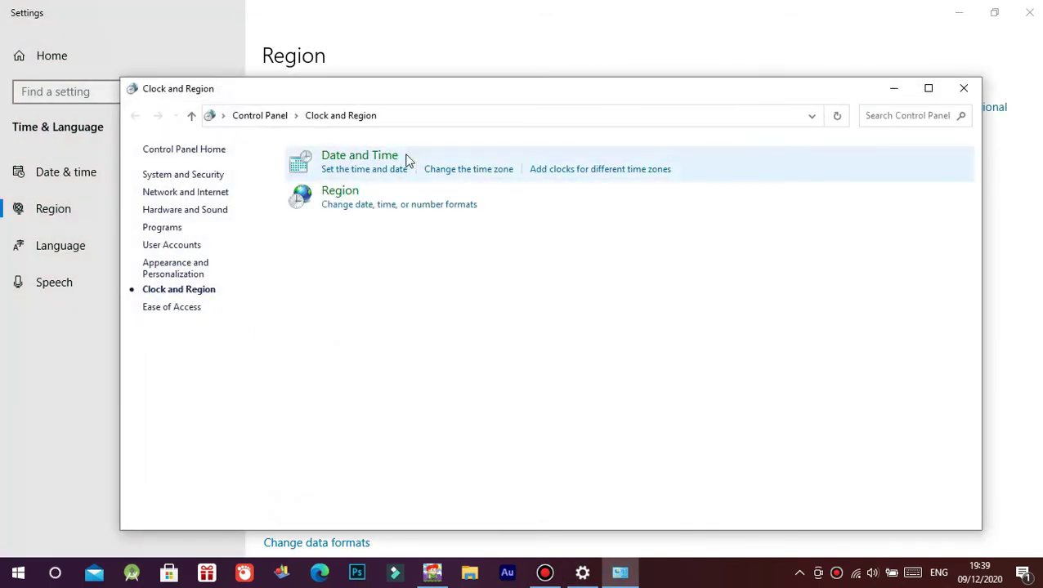
{"action": "left_click", "coordinate": [335, 194]}
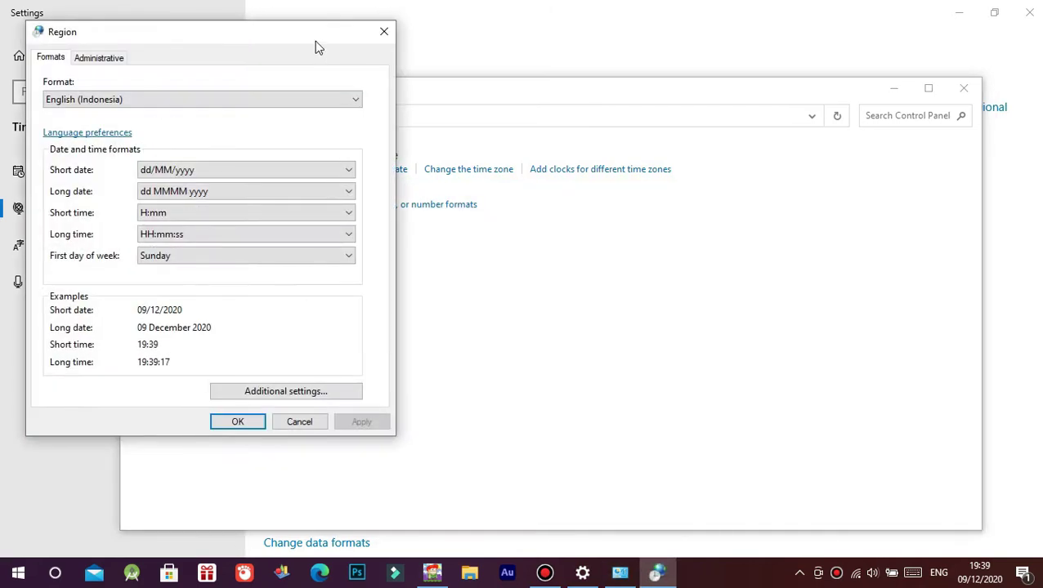
Step: Move the Region dialog clear, review its administrative options, cancel it and close the Clock and Region and Settings windows
{"action": "left_click_drag", "start_coordinate": [279, 42], "coordinate": [724, 65]}
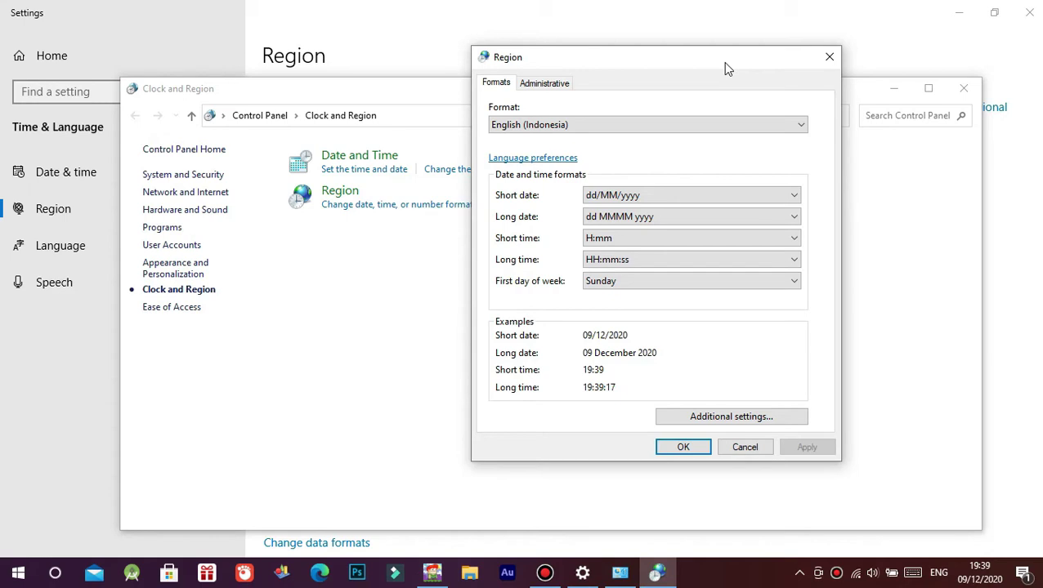
{"action": "left_click", "coordinate": [554, 83]}
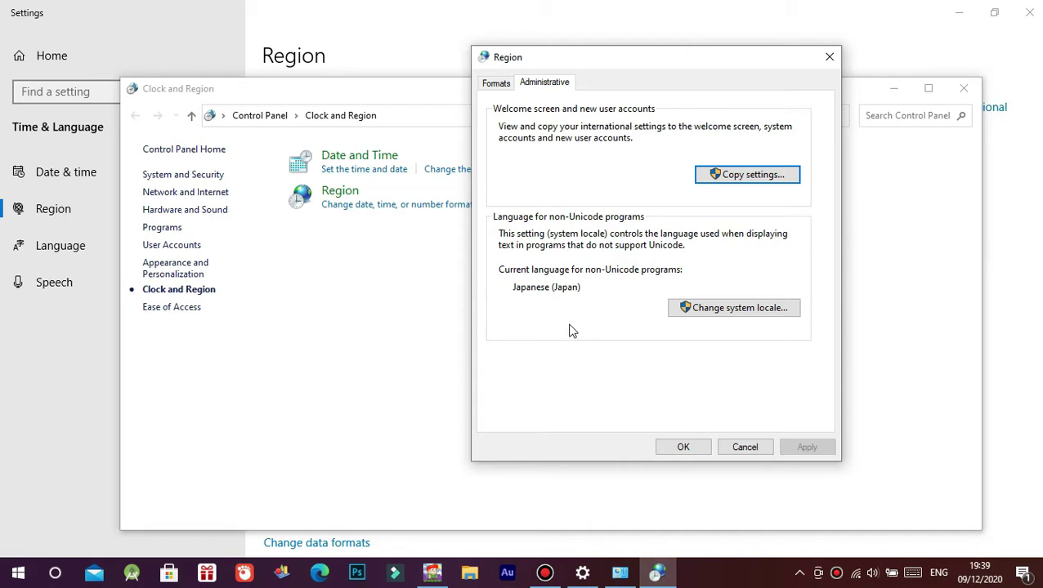
{"action": "left_click", "coordinate": [745, 447]}
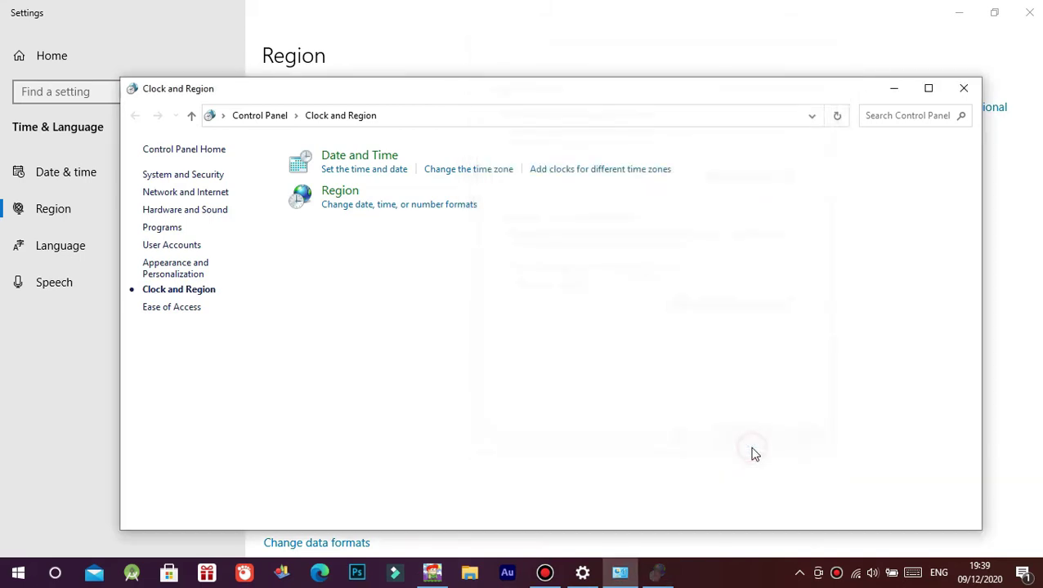
{"action": "left_click", "coordinate": [973, 87]}
{"action": "left_click", "coordinate": [1029, 13]}
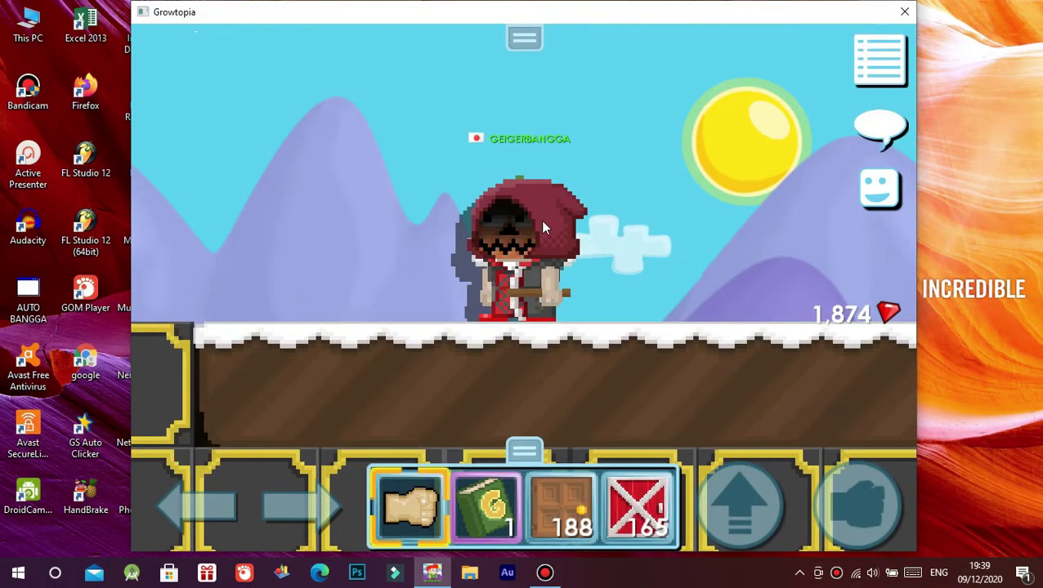
Step: Walk the character left and exit the current world in Growtopia
{"action": "key", "text": "Left"}
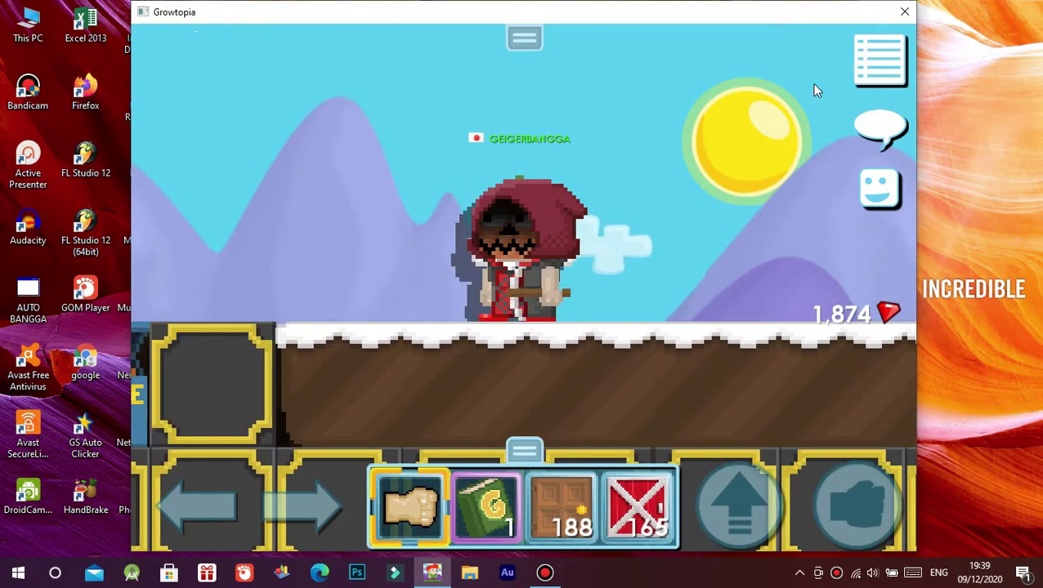
{"action": "left_click", "coordinate": [859, 64]}
{"action": "left_click", "coordinate": [553, 114]}
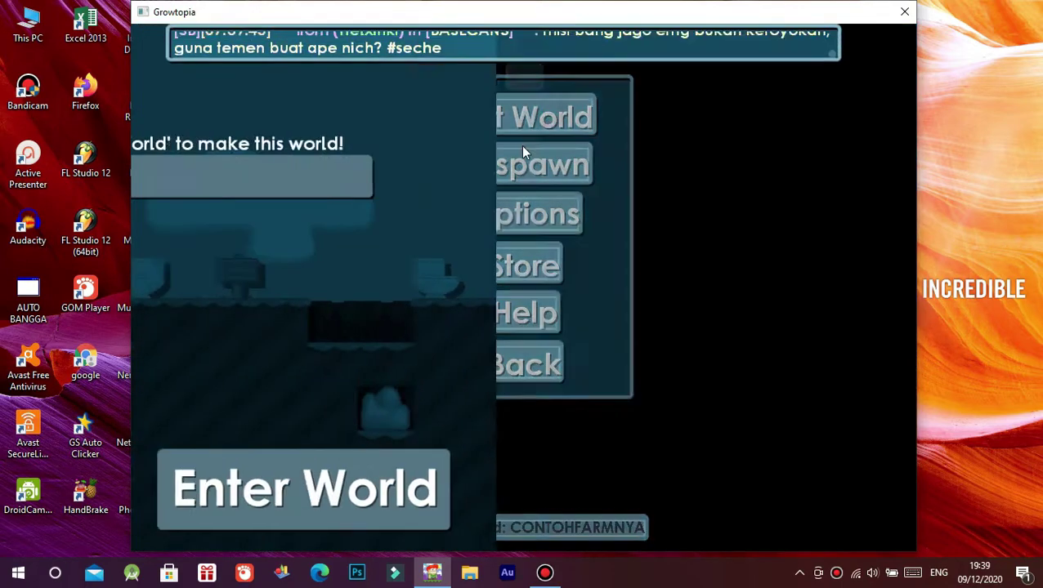
Step: Replace the previous world name with "jepang" and enter that world
{"action": "key", "text": "BackSpace"}
{"action": "key", "text": "BackSpace"}
{"action": "key", "text": "BackSpace"}
{"action": "key", "text": "BackSpace"}
{"action": "key", "text": "BackSpace"}
{"action": "key", "text": "BackSpace"}
{"action": "key", "text": "BackSpace"}
{"action": "key", "text": "BackSpace"}
{"action": "key", "text": "BackSpace"}
{"action": "key", "text": "BackSpace"}
{"action": "key", "text": "BackSpace"}
{"action": "key", "text": "BackSpace"}
{"action": "key", "text": "BackSpace"}
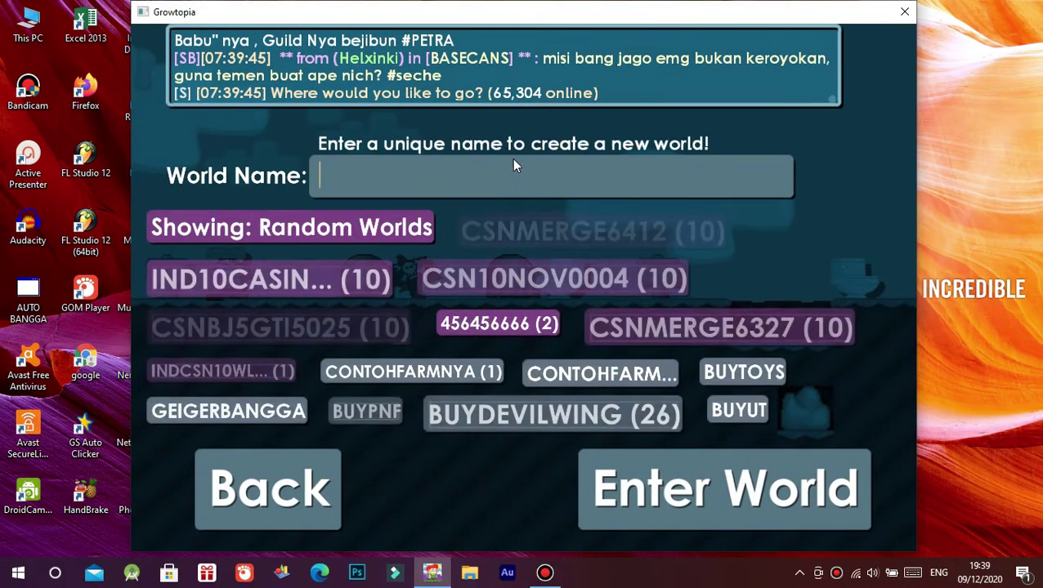
{"action": "type", "text": "jepang"}
{"action": "key", "text": "Return"}
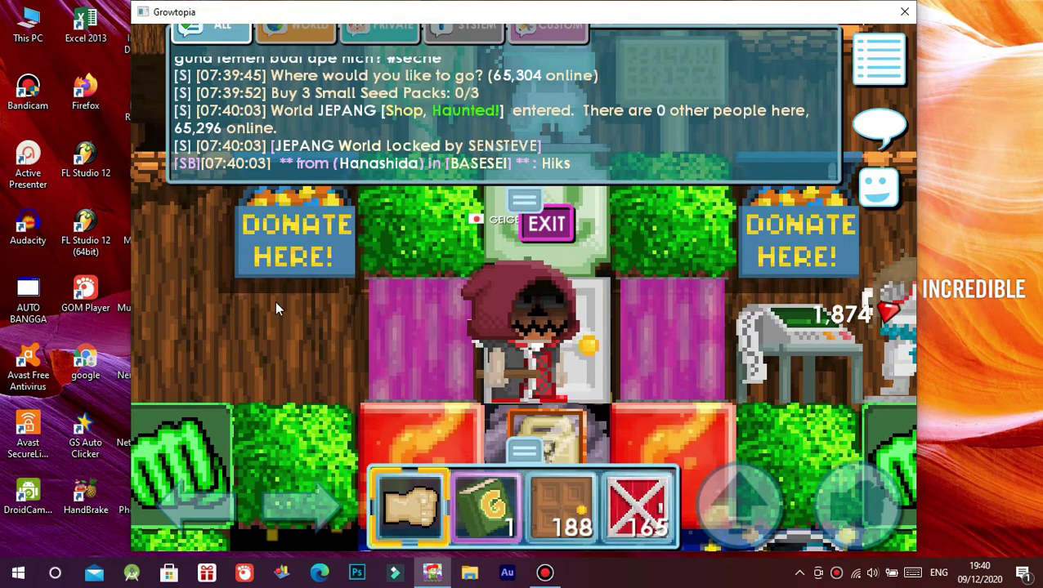
Step: Look over the surroundings of the JEPANG world with the view zoomed out and head the character right
{"action": "scroll", "coordinate": [619, 331], "scroll_direction": "down", "scroll_amount": 3}
{"action": "scroll", "coordinate": [619, 331], "scroll_direction": "down", "scroll_amount": 2}
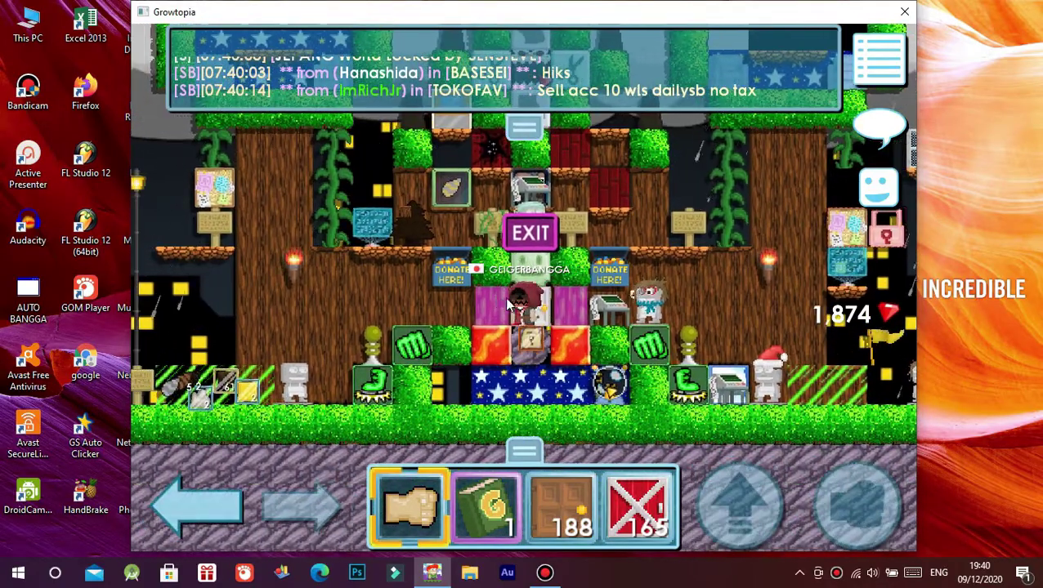
{"action": "scroll", "coordinate": [774, 306], "scroll_direction": "down", "scroll_amount": 2}
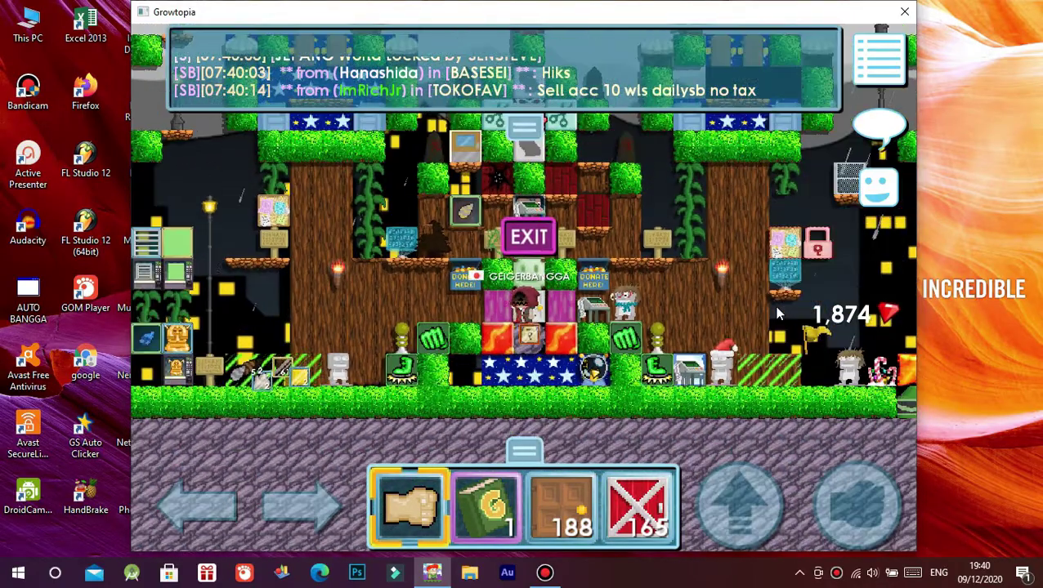
{"action": "key", "text": "Right"}
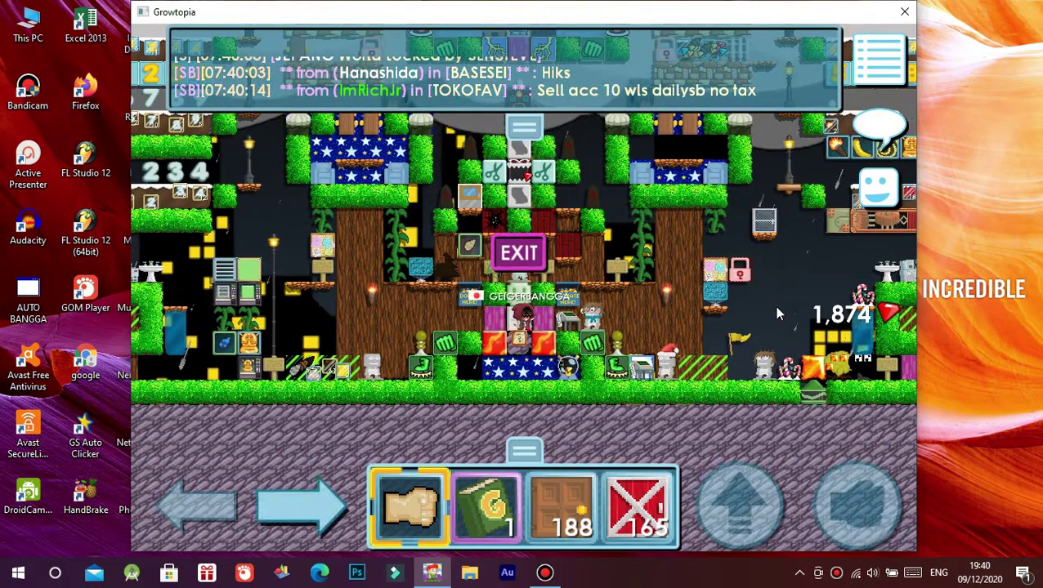
{"action": "key", "text": "Left"}
{"action": "key", "text": "Right"}
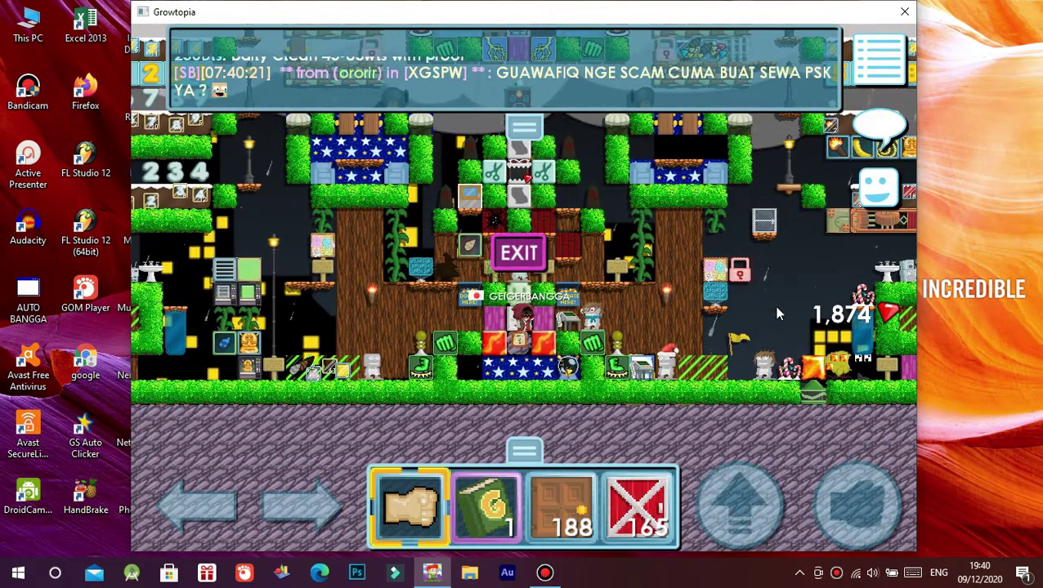
{"action": "key", "text": "Left"}
{"action": "key", "text": "Right"}
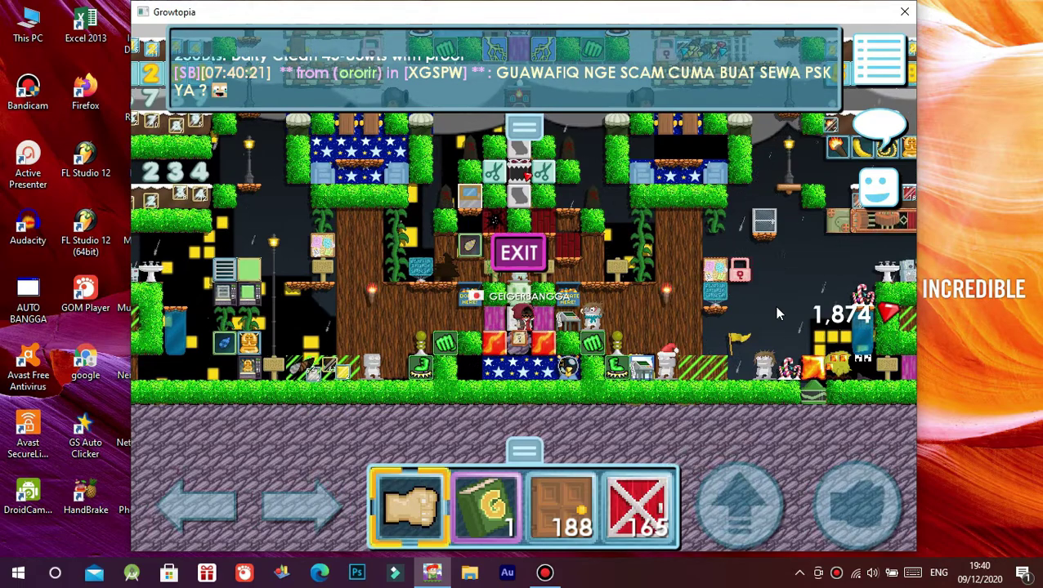
Step: Expand the chat log, collapse it again and examine the flag beside the character's name up close
{"action": "left_click", "coordinate": [524, 127]}
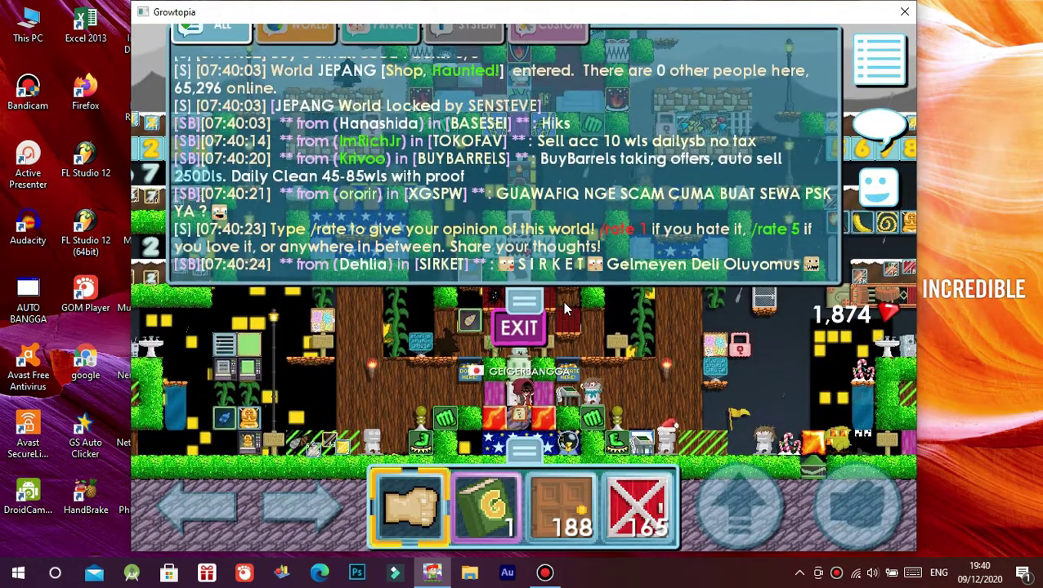
{"action": "left_click_drag", "start_coordinate": [563, 307], "coordinate": [558, 196]}
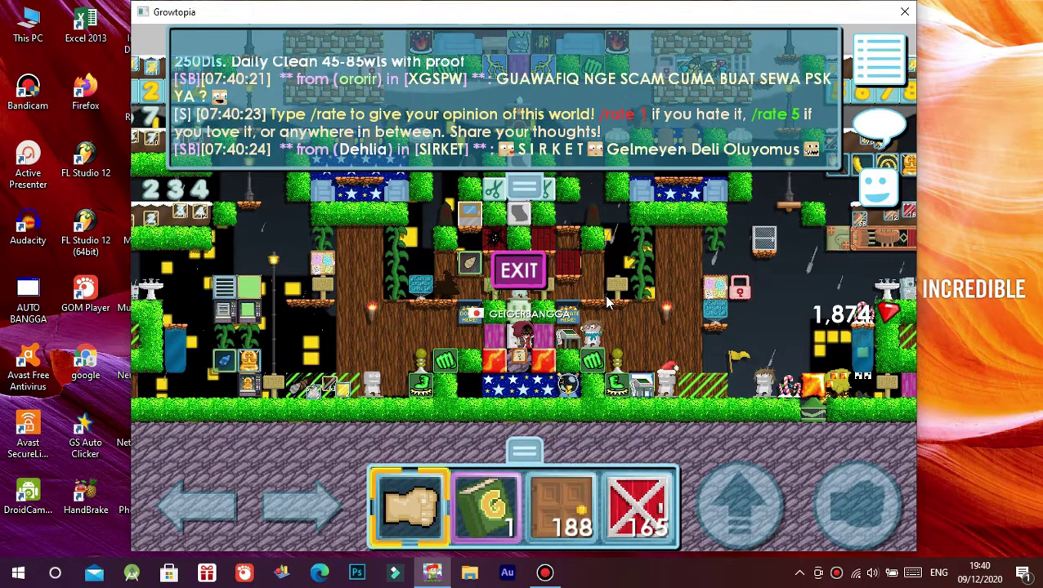
{"action": "scroll", "coordinate": [607, 303], "scroll_direction": "up", "scroll_amount": 2}
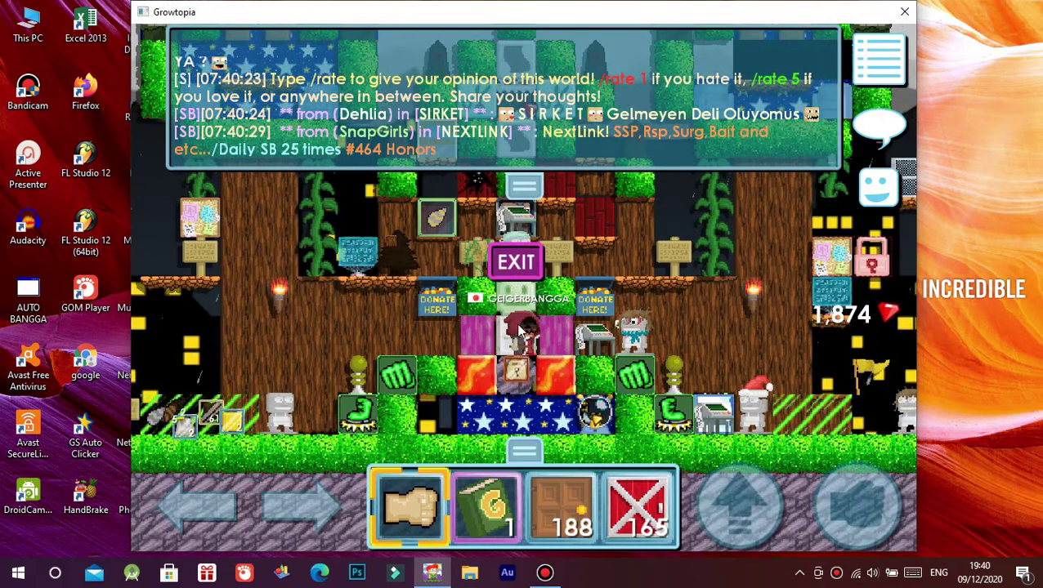
{"action": "scroll", "coordinate": [490, 298], "scroll_direction": "up", "scroll_amount": 1}
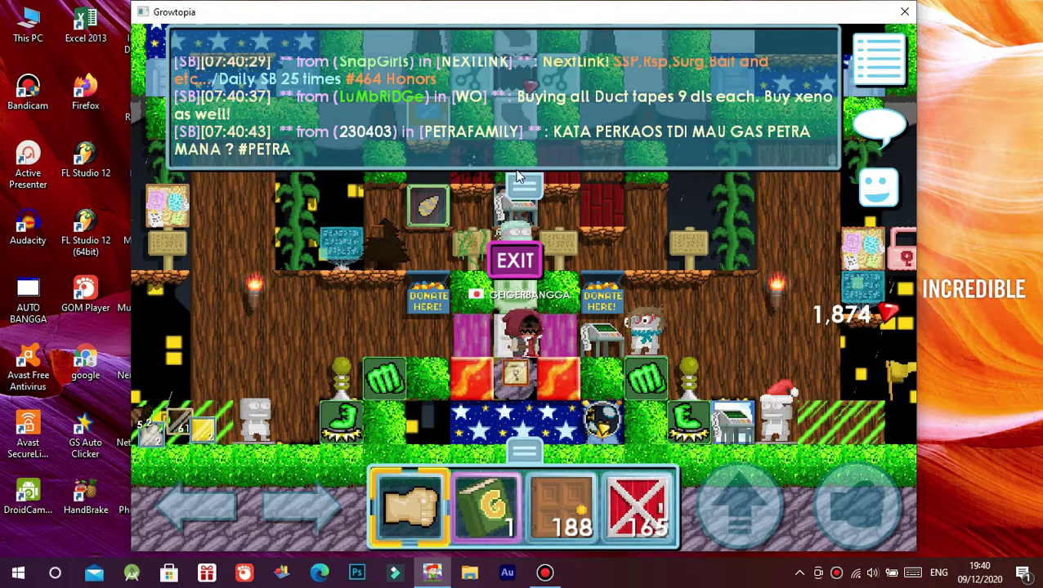
{"action": "scroll", "coordinate": [600, 243], "scroll_direction": "up", "scroll_amount": 2}
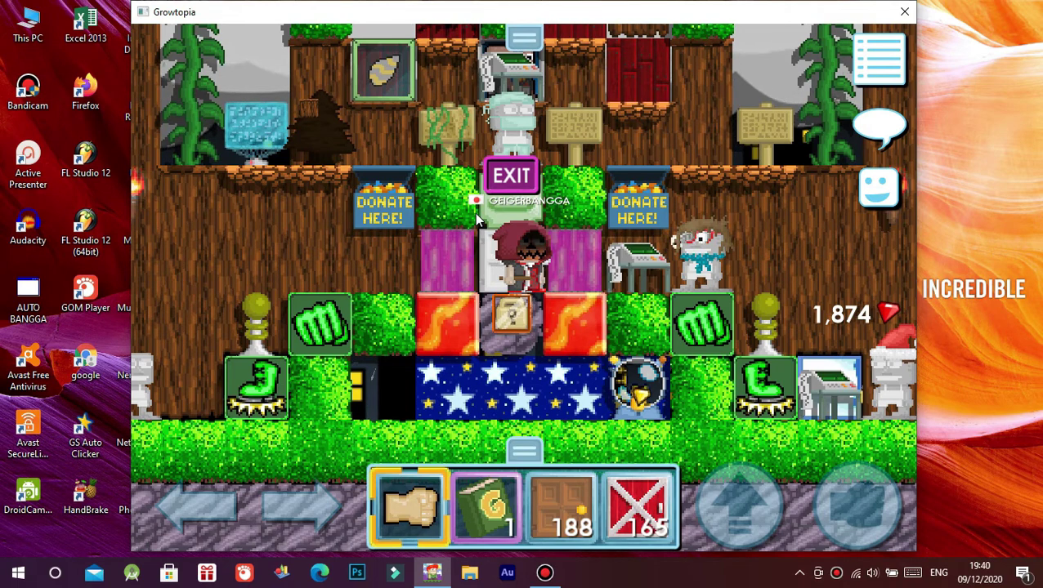
{"action": "key", "text": "Left"}
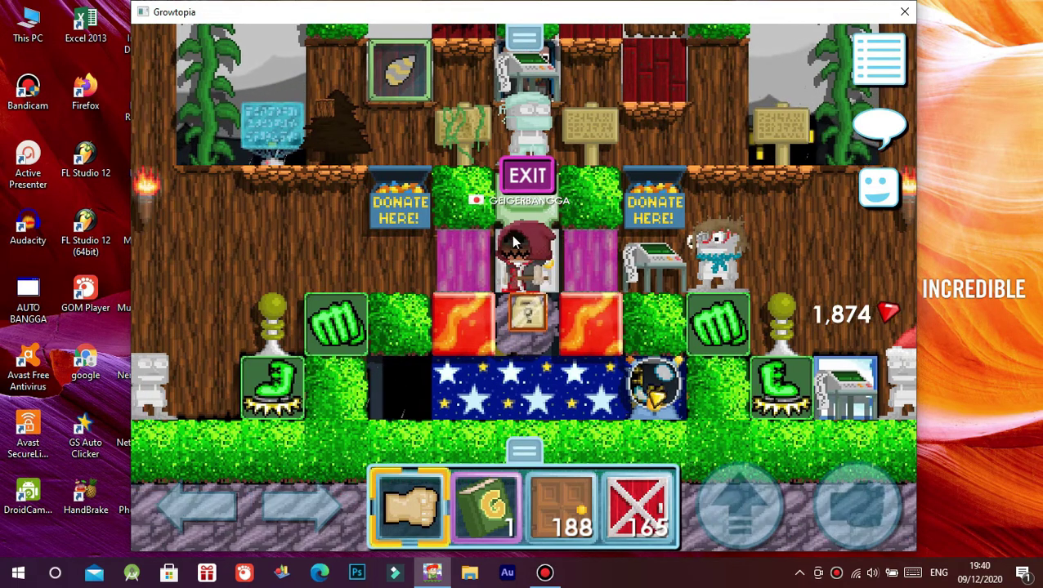